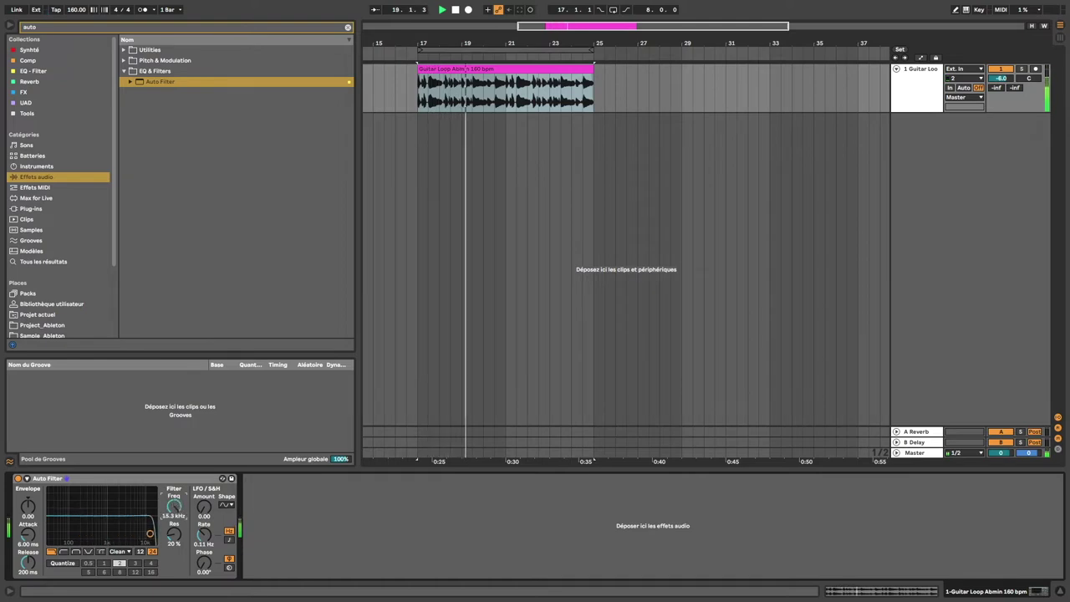
# - Switch the Auto Filter to the high-pass type and sweep its cutoff frequency down to the low end during playback
pyautogui.click(64, 553)
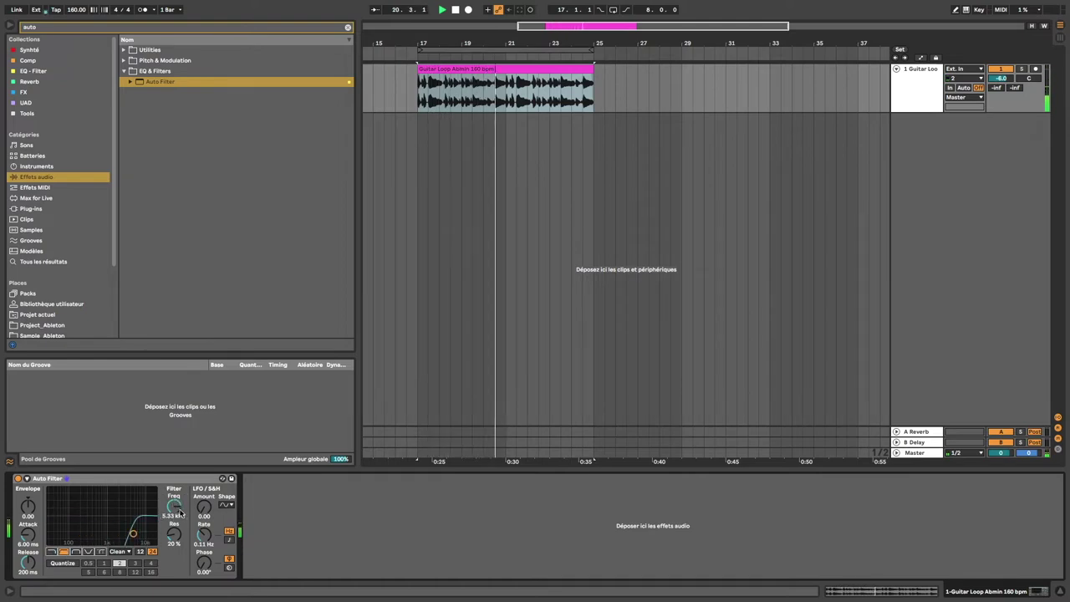
pyautogui.moveTo(132, 533); pyautogui.dragTo(58, 534)
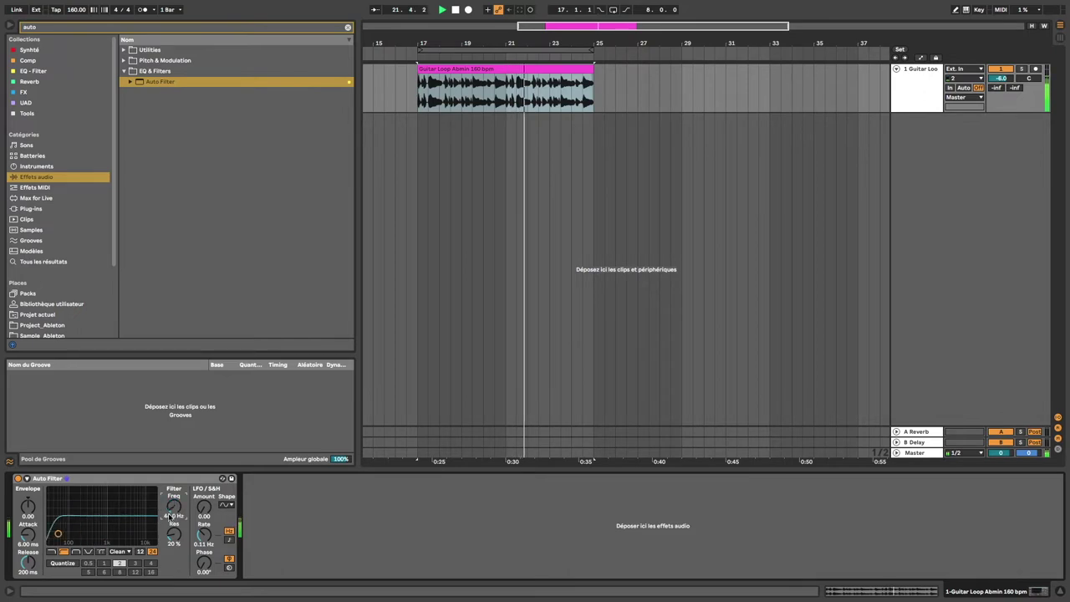
# - Switch the filter type to Morph, set the frequency to about 582 Hz and the Morph amount to 0 lp/bp
pyautogui.click(100, 553)
pyautogui.moveTo(170, 506); pyautogui.dragTo(170, 465)
pyautogui.press('space')
pyautogui.moveTo(175, 563)
pyautogui.mouseDown()
pyautogui.moveTo(175, 601)
pyautogui.moveTo(175, 549)
pyautogui.moveTo(175, 583)
pyautogui.mouseUp()
pyautogui.press('space')
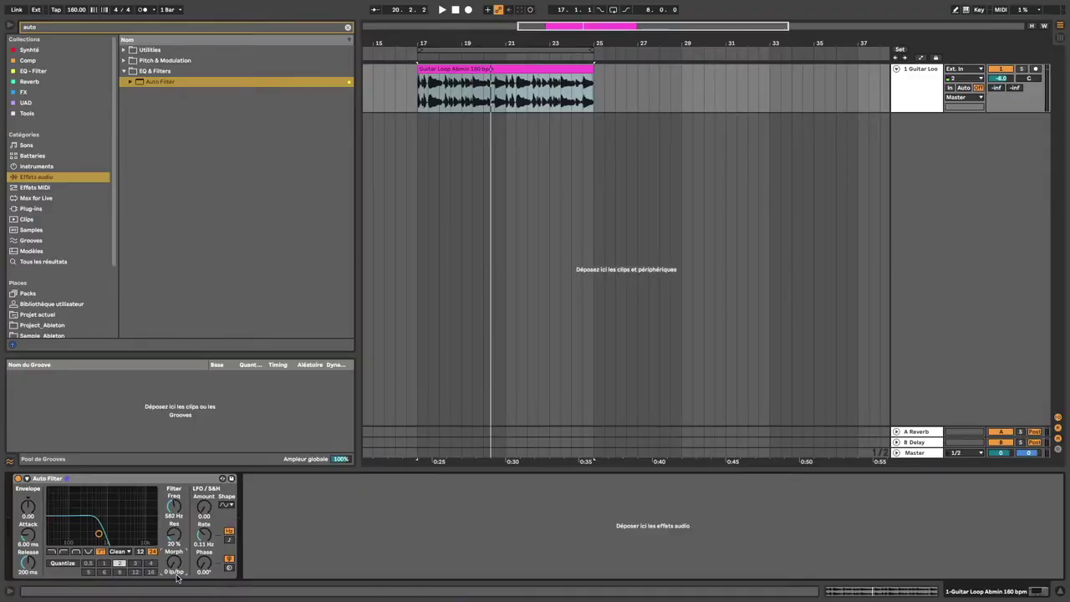
# - Set the Morph control to the band-pass preset (Passe-bande), followed by the high-pass preset (Passe-haut)
pyautogui.rightClick(173, 570)
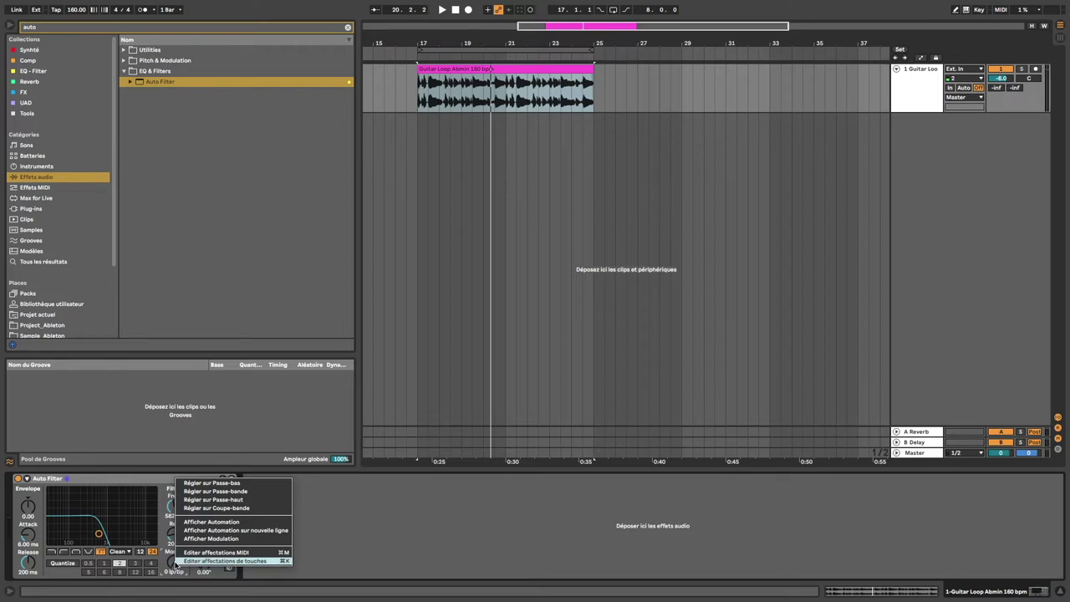
pyautogui.click(199, 492)
pyautogui.rightClick(171, 566)
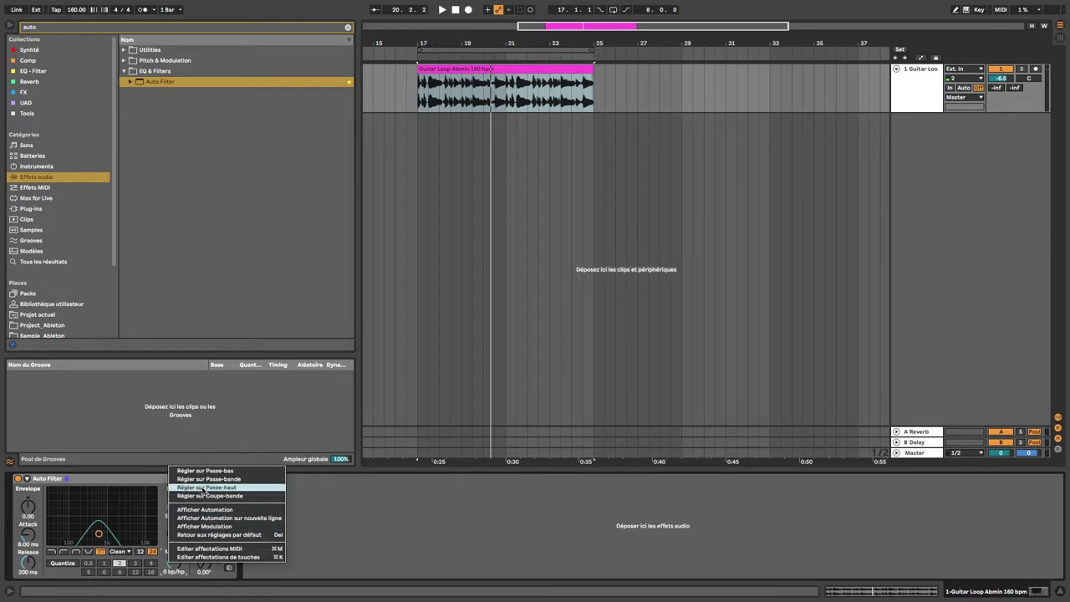
pyautogui.click(204, 488)
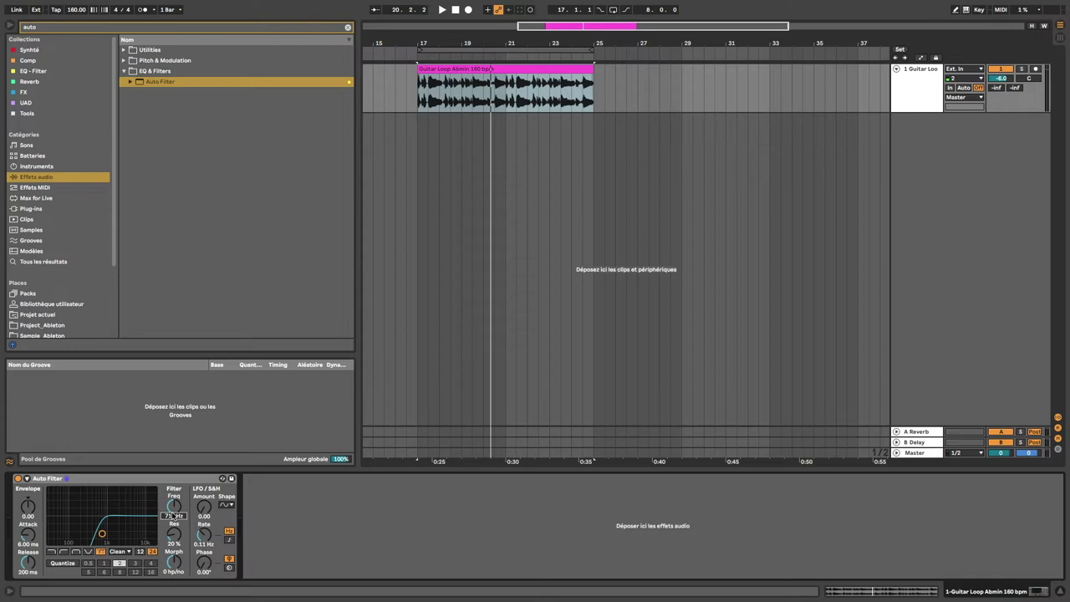
# - Switch the filter type to high-pass, look through its circuit options and select Clean
pyautogui.click(118, 552)
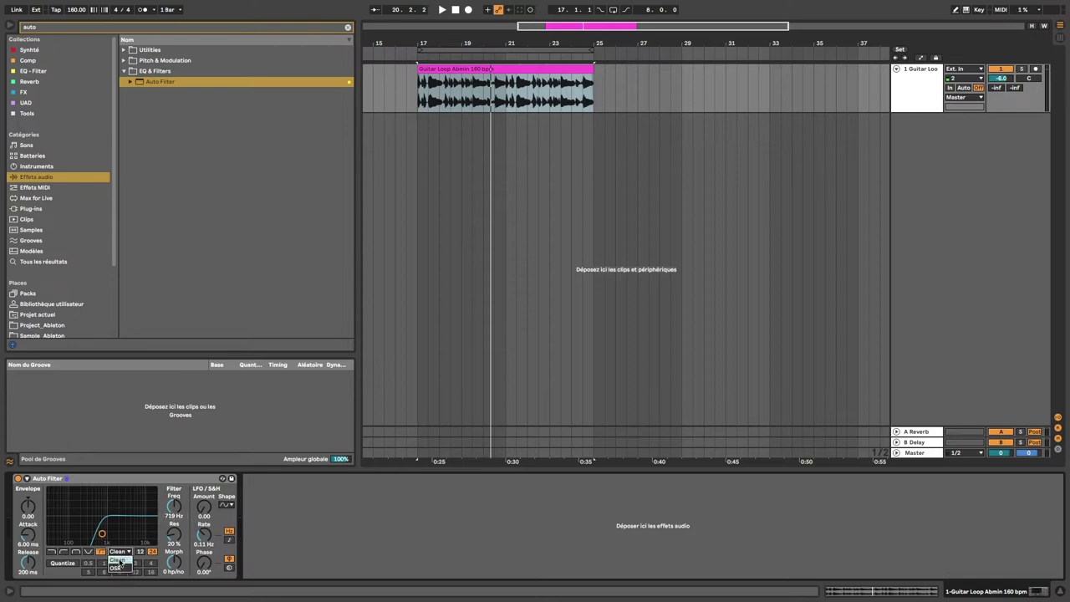
pyautogui.click(118, 569)
pyautogui.click(63, 552)
pyautogui.click(124, 555)
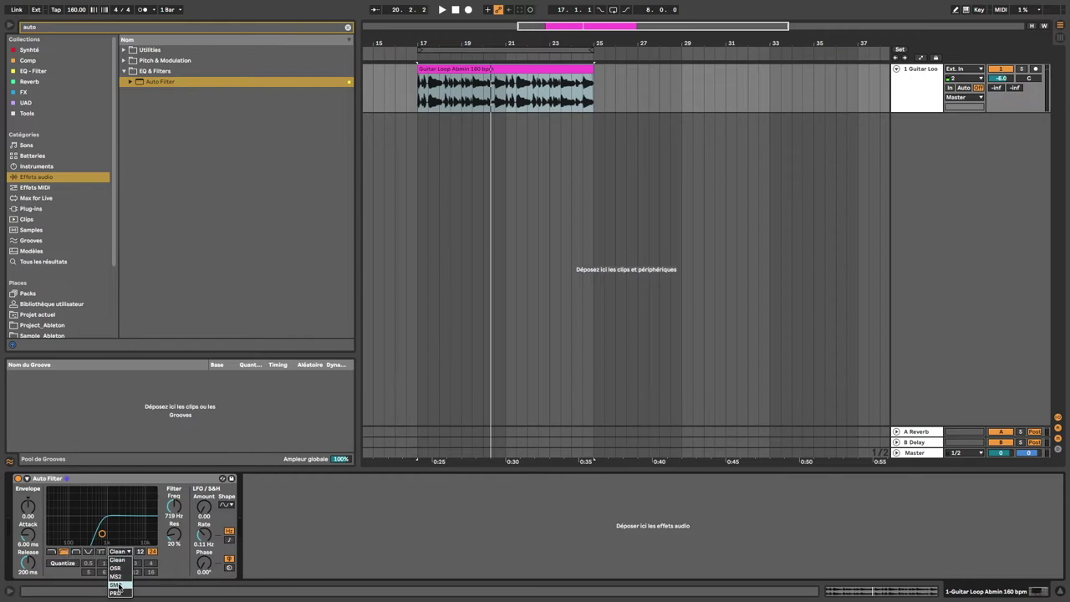
pyautogui.click(123, 561)
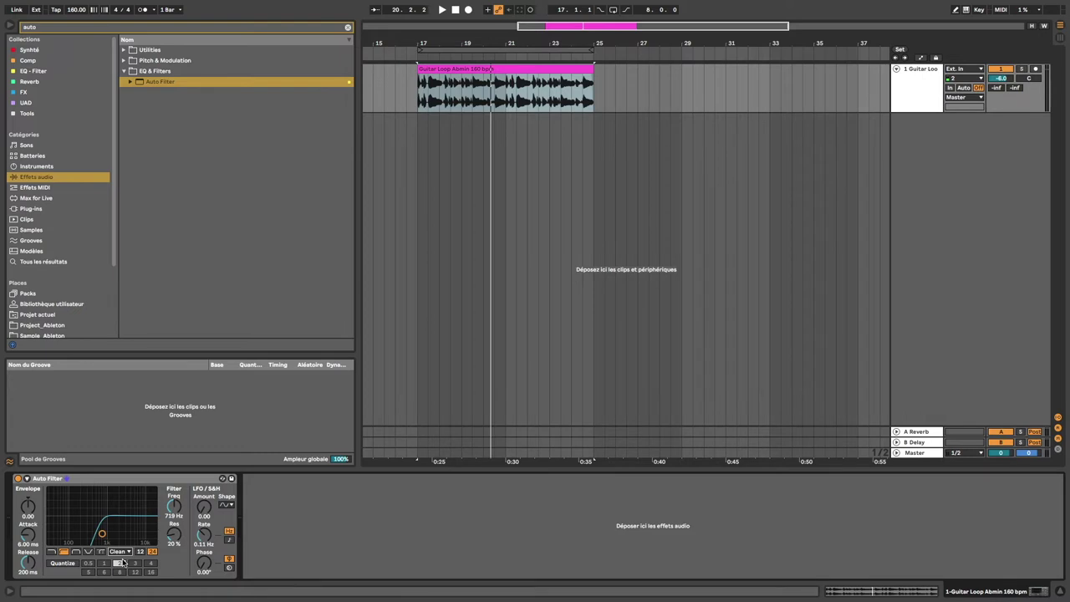
# - Cycle the filter type through Morph, notch, band-pass and high-pass, ending on low-pass
pyautogui.click(100, 553)
pyautogui.click(90, 553)
pyautogui.click(78, 554)
pyautogui.click(64, 553)
pyautogui.click(51, 553)
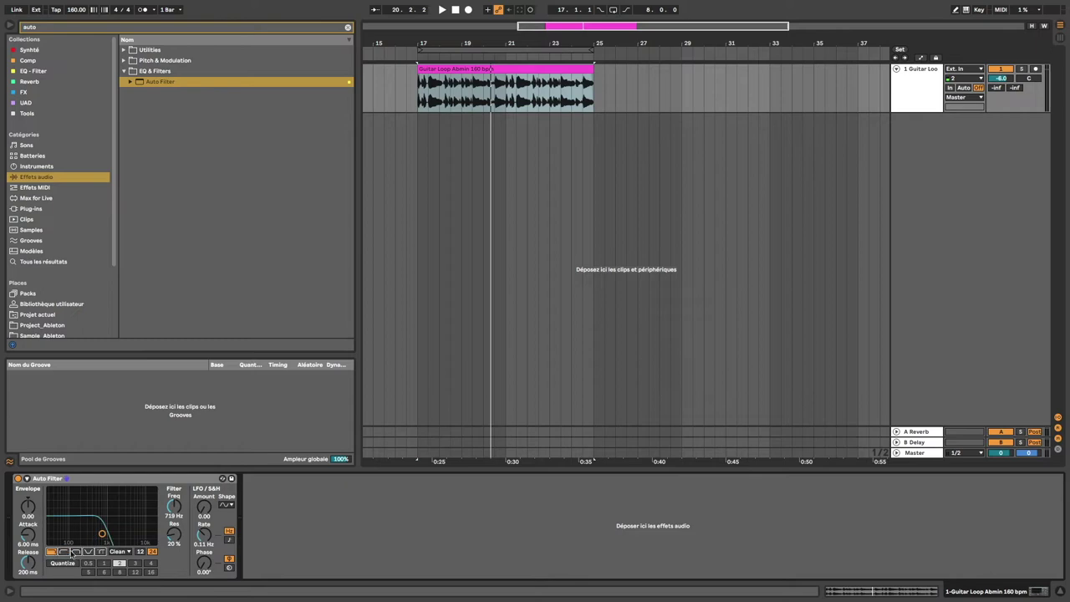
# - Change the low-pass filter's circuit to OSR and on to MS2
pyautogui.click(118, 553)
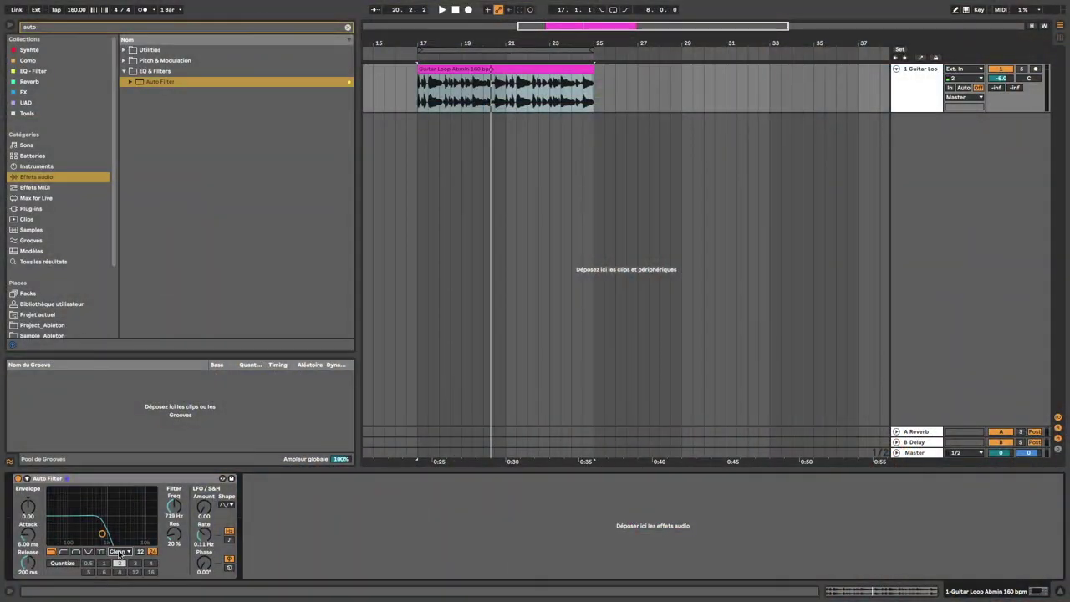
pyautogui.click(119, 552)
pyautogui.click(123, 567)
pyautogui.click(117, 552)
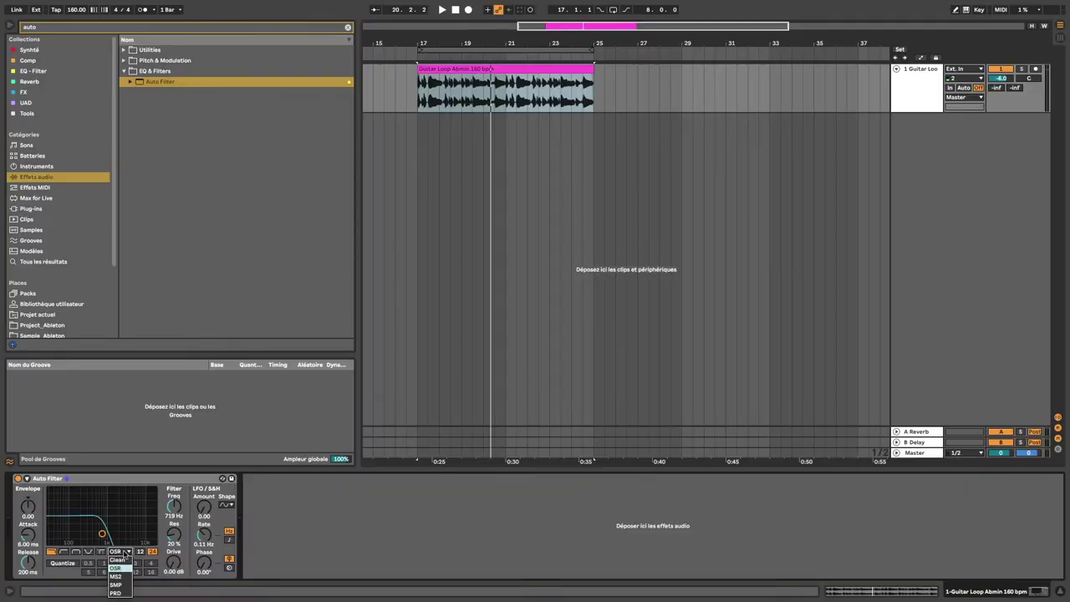
pyautogui.click(119, 577)
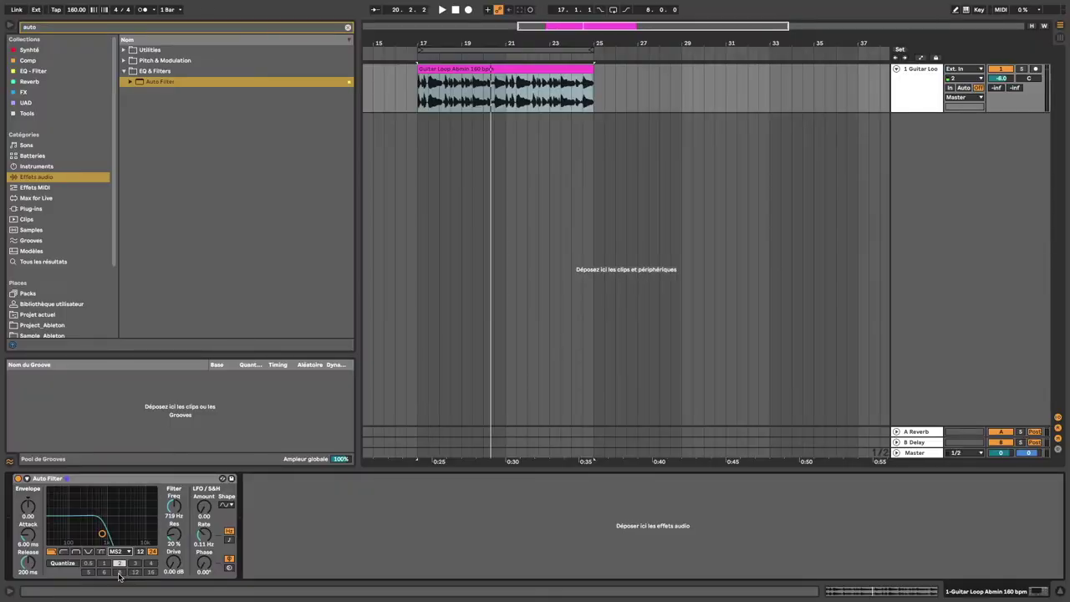
# - Set the low-pass filter's circuit type to PRD
pyautogui.click(119, 551)
pyautogui.click(121, 561)
pyautogui.click(129, 553)
pyautogui.click(114, 593)
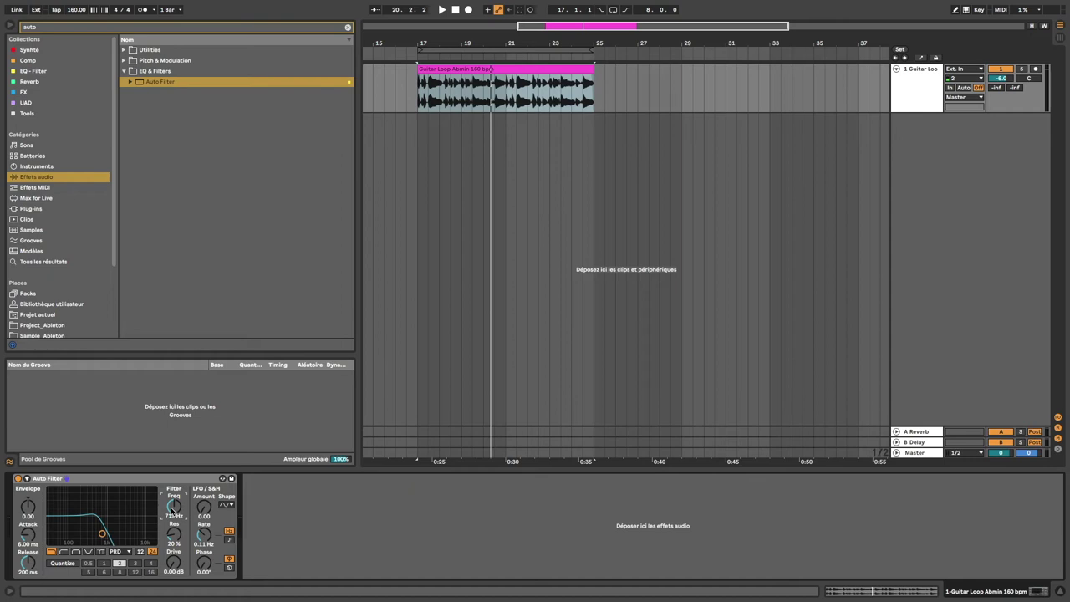
# - Compare the 12 and 24 dB filter slopes and leave the slope at 12 dB
pyautogui.click(141, 552)
pyautogui.click(155, 553)
pyautogui.click(141, 553)
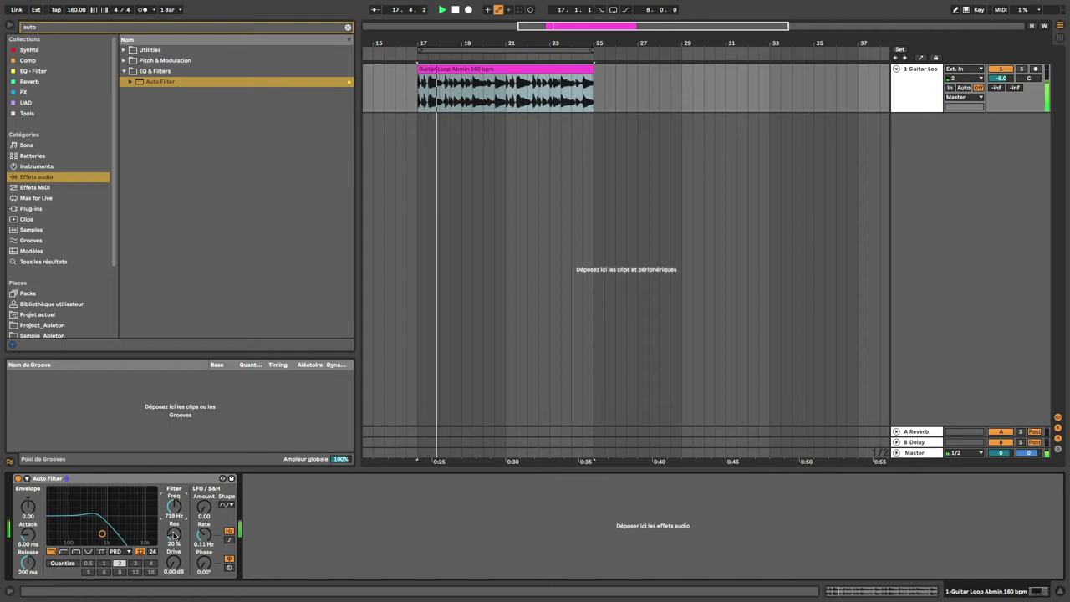
# - Play the loop while varying the resonance up to 125%, ending with 57% resonance and a frequency of about 366 Hz
pyautogui.moveTo(173, 535); pyautogui.dragTo(174, 520)
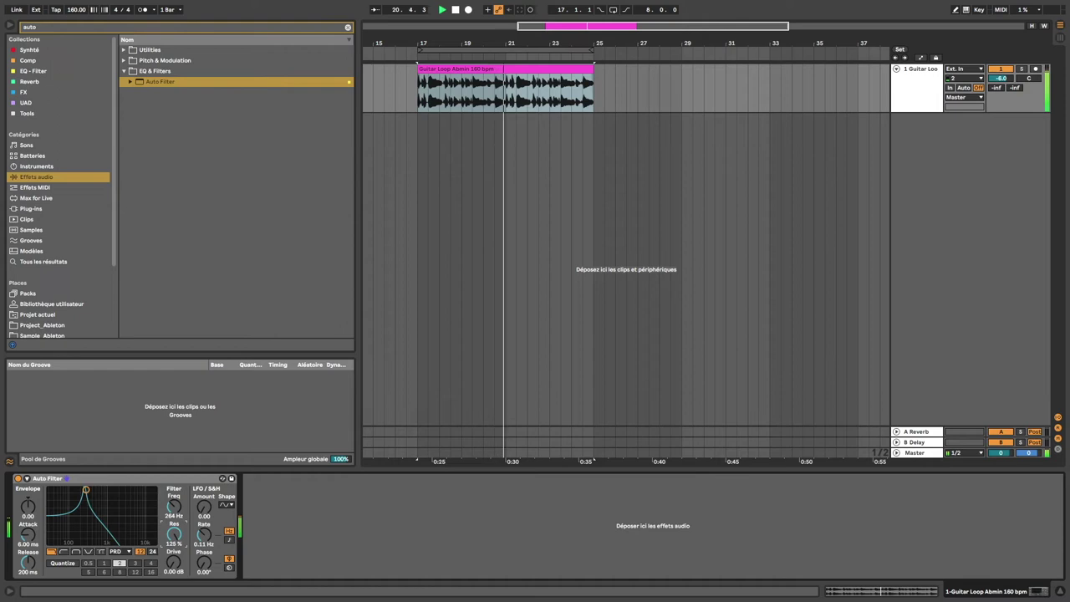
pyautogui.press('space')
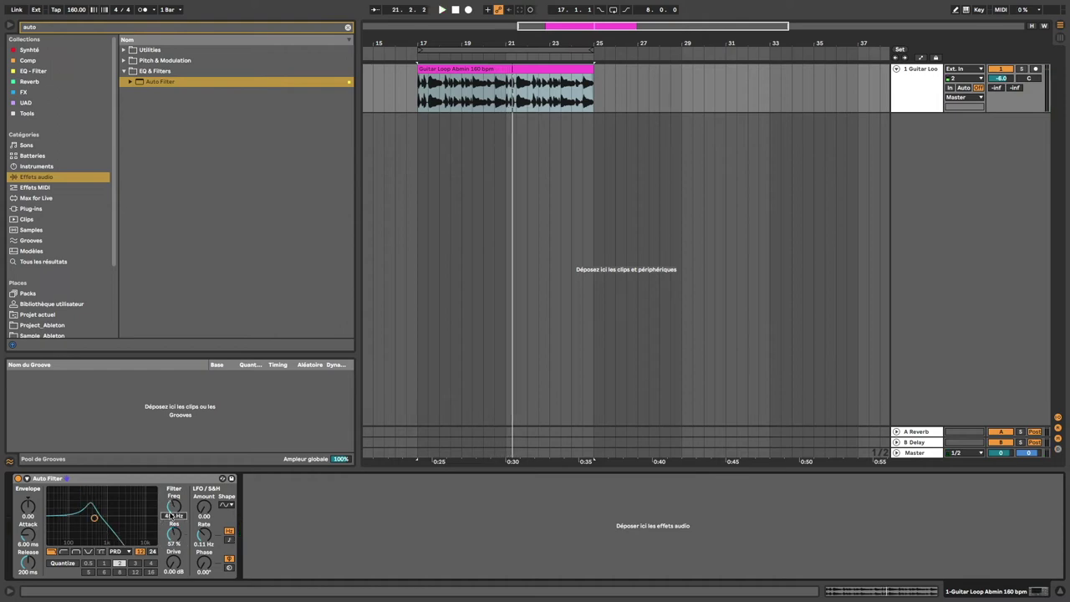
pyautogui.moveTo(172, 517); pyautogui.dragTo(172, 523)
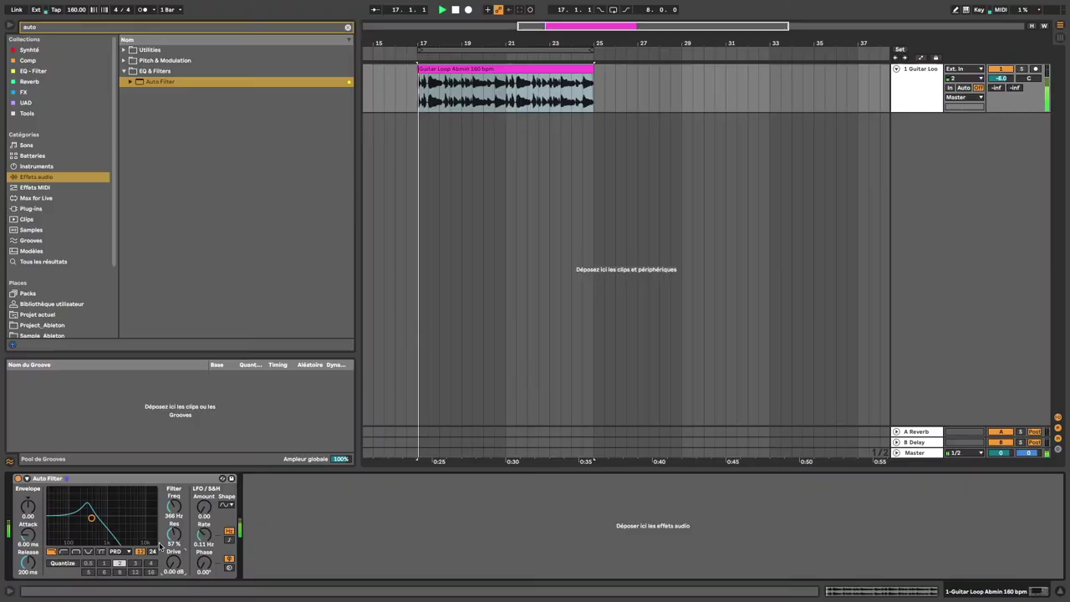
# - Raise the filter's Drive to about 17.5 dB and audition the guitar loop
pyautogui.moveTo(173, 561)
pyautogui.mouseDown()
pyautogui.moveTo(173, 527)
pyautogui.moveTo(173, 569)
pyautogui.mouseUp()
pyautogui.press('space')
pyautogui.press('space')
pyautogui.press('space')
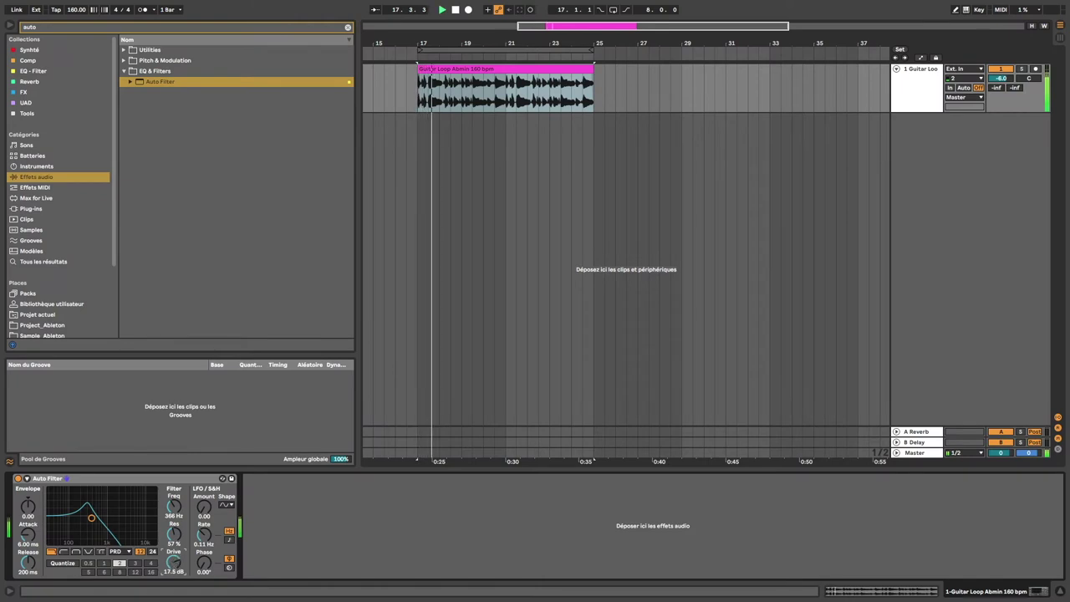
# - Move the cutoff point to about 1.10 kHz with 77% resonance and set the Drive to about 14.7 dB
pyautogui.moveTo(92, 517); pyautogui.dragTo(107, 510)
pyautogui.press('space')
pyautogui.moveTo(173, 562); pyautogui.dragTo(173, 552)
pyautogui.press('space')
pyautogui.press('space')
# - Switch the circuit to OSR and on to MS2, and move the cutoff point to about 1.25 kHz with 29% resonance
pyautogui.click(119, 552)
pyautogui.click(117, 559)
pyautogui.click(120, 552)
pyautogui.click(122, 576)
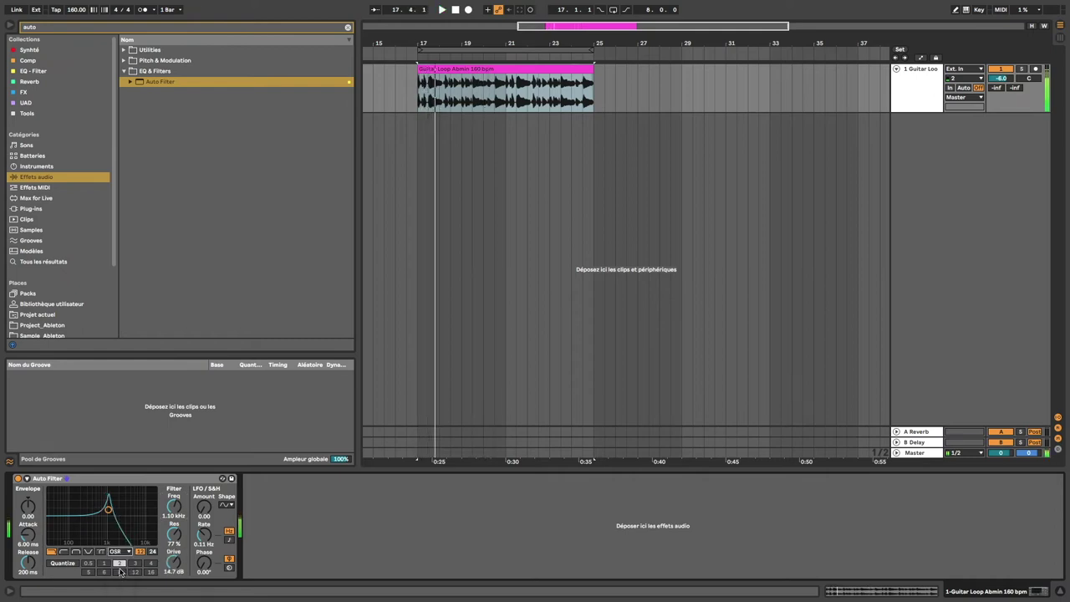
pyautogui.click(119, 552)
pyautogui.click(122, 576)
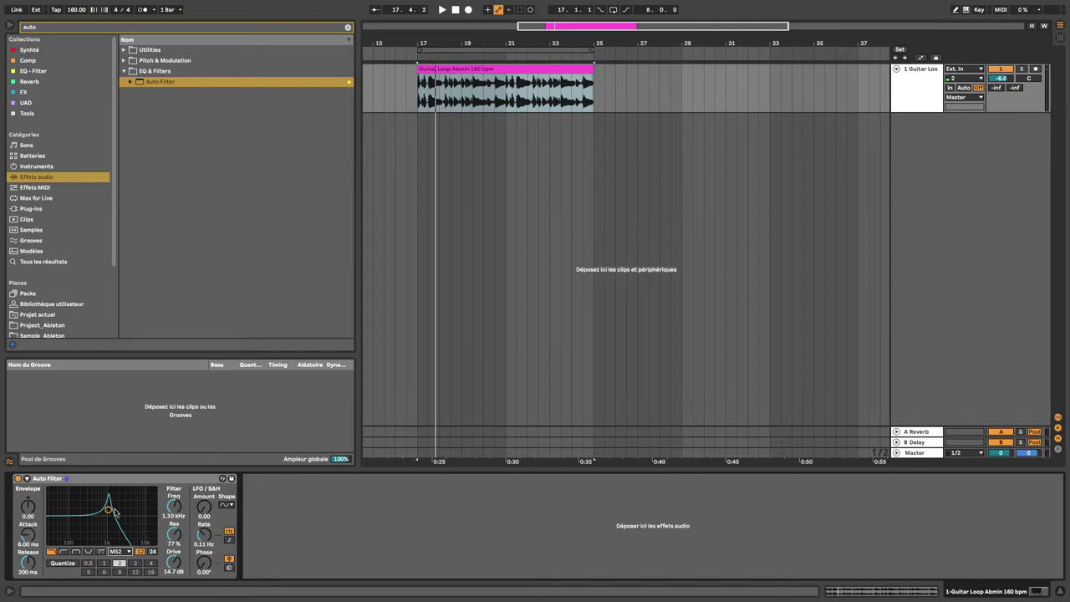
pyautogui.moveTo(108, 512)
pyautogui.mouseDown()
pyautogui.moveTo(91, 498)
pyautogui.moveTo(117, 506)
pyautogui.moveTo(71, 527)
pyautogui.moveTo(67, 514)
pyautogui.moveTo(135, 512)
pyautogui.moveTo(112, 531)
pyautogui.mouseUp()
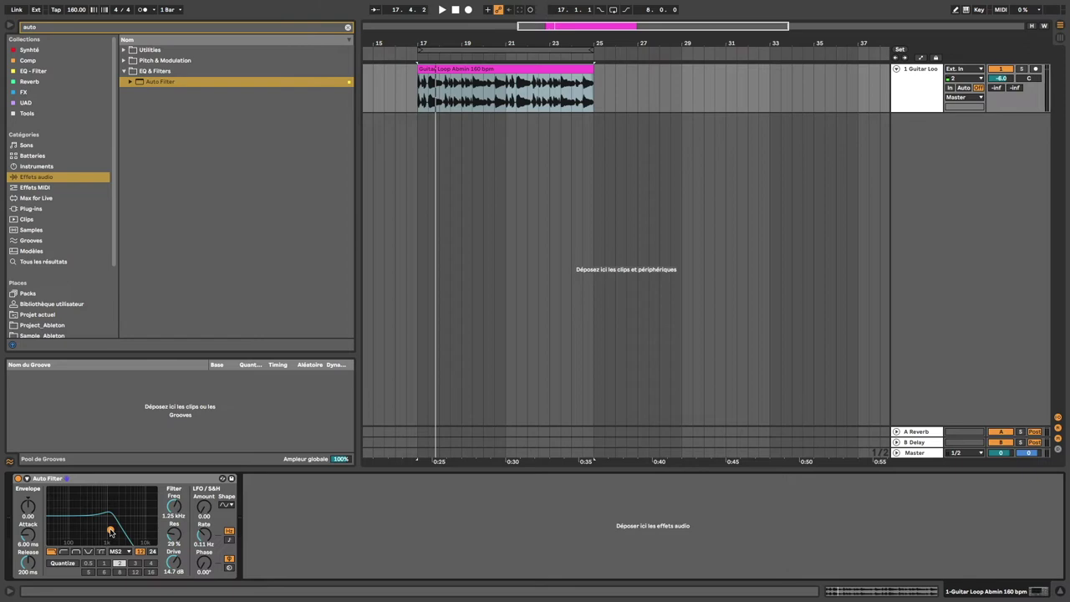
# - Switch the circuit to Clean, raise the resonance to 125% and audition the loop while reducing it to 0%
pyautogui.click(118, 552)
pyautogui.click(120, 561)
pyautogui.moveTo(162, 544); pyautogui.dragTo(162, 494)
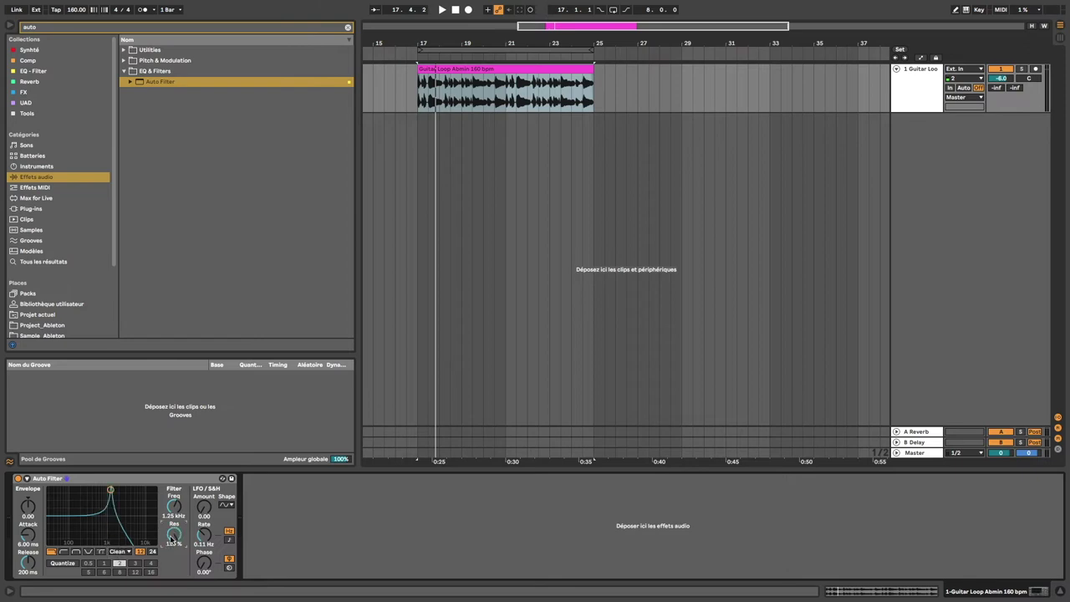
pyautogui.press('space')
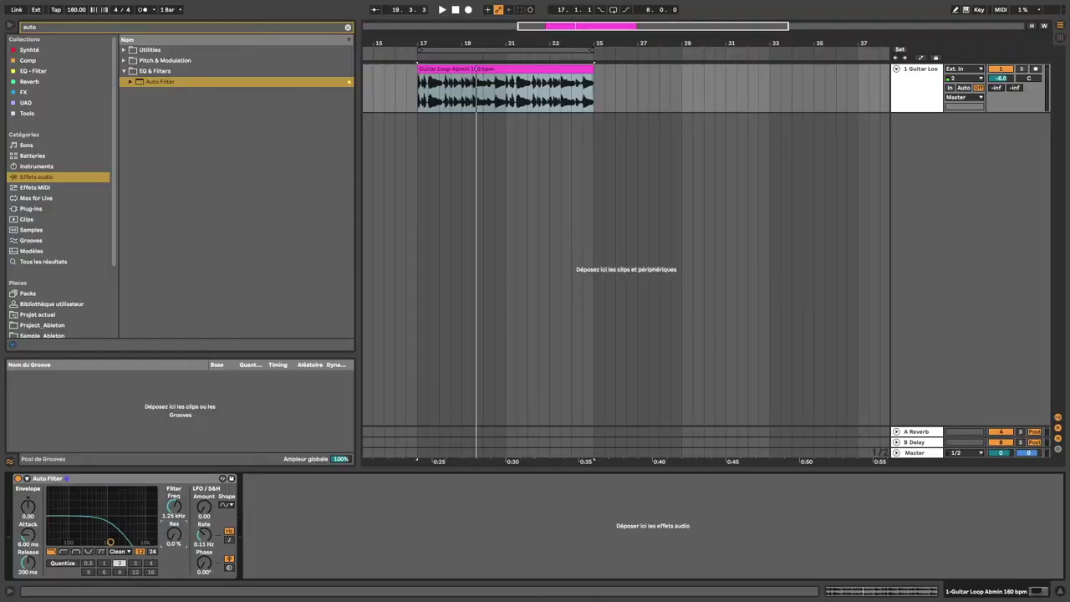
# - Set the filter circuit back to MS2, try its maximum resonance and adjust the resonance to about 100%
pyautogui.click(123, 552)
pyautogui.click(117, 574)
pyautogui.moveTo(173, 544); pyautogui.dragTo(173, 494)
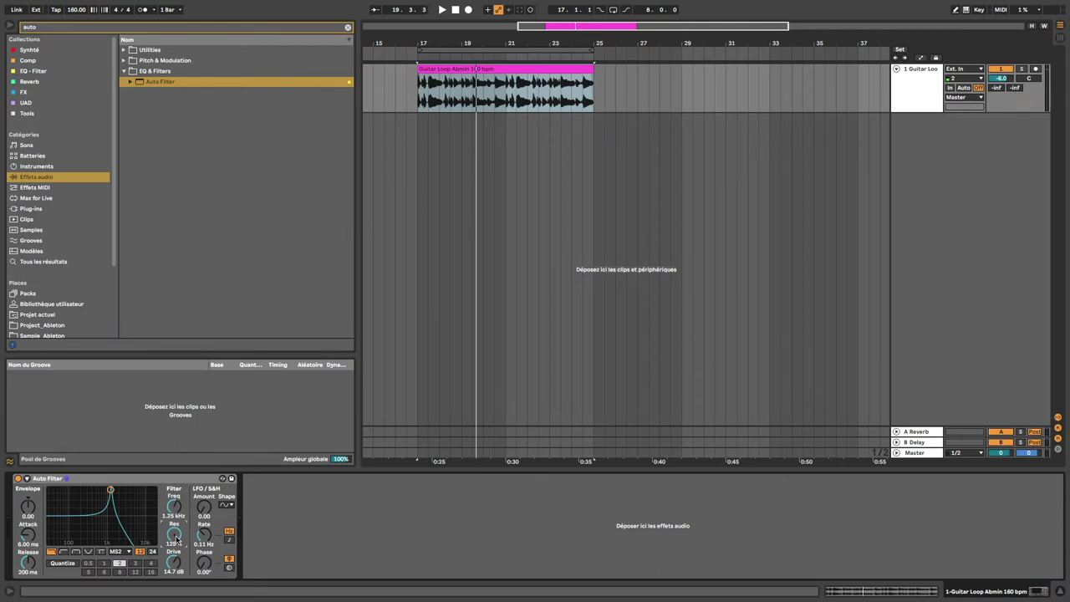
pyautogui.moveTo(177, 540); pyautogui.dragTo(177, 586)
pyautogui.moveTo(176, 540)
pyautogui.mouseDown()
pyautogui.moveTo(176, 501)
pyautogui.moveTo(174, 541)
pyautogui.mouseUp()
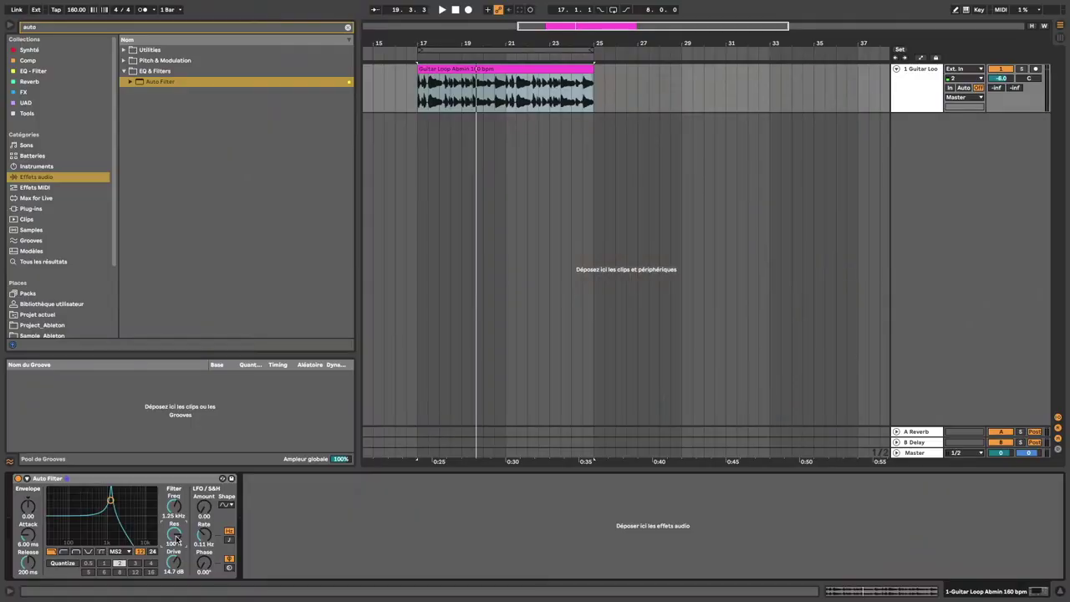
# - Play and stop the loop repeatedly to hear the MS2 filter with resonance around 100%
pyautogui.press('space')
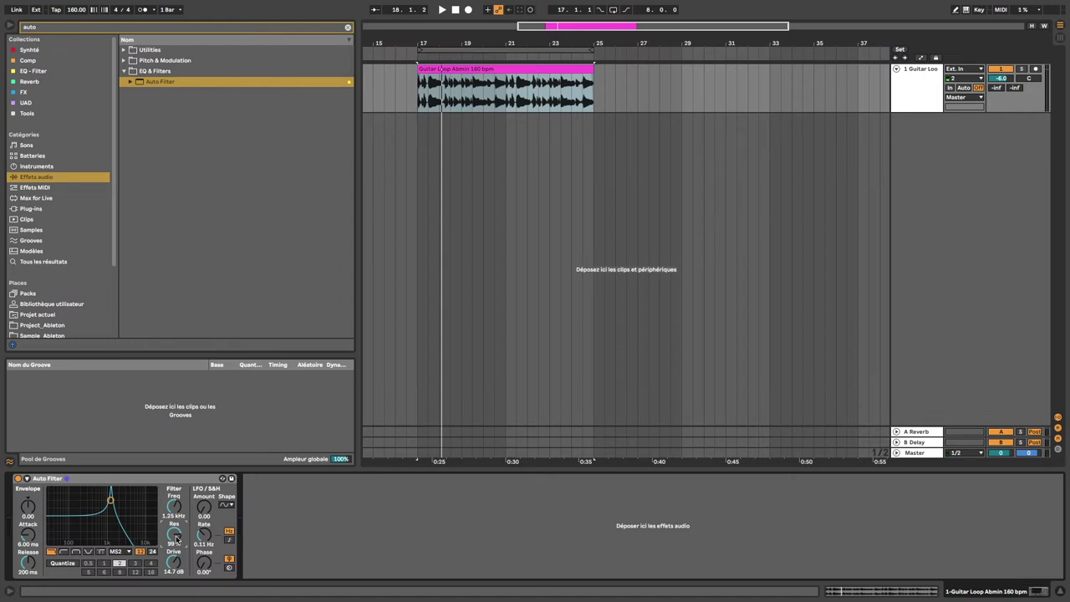
pyautogui.press('space')
pyautogui.press('space')
pyautogui.press('space')
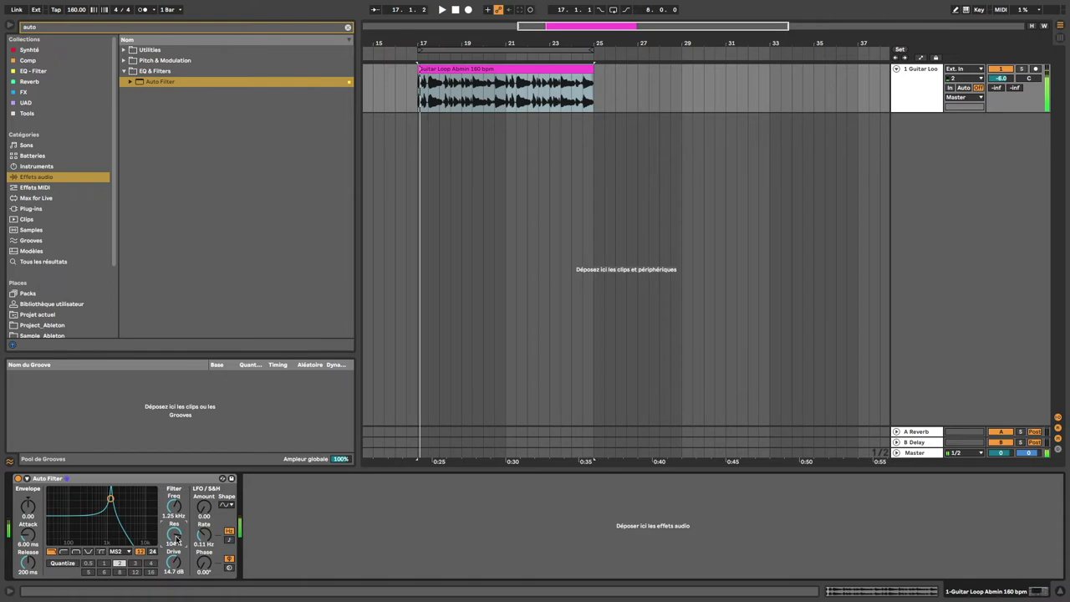
# - Set the filter to about 2.42 kHz with 69% resonance and the envelope amount to 127, and start playback
pyautogui.moveTo(172, 497); pyautogui.dragTo(197, 548)
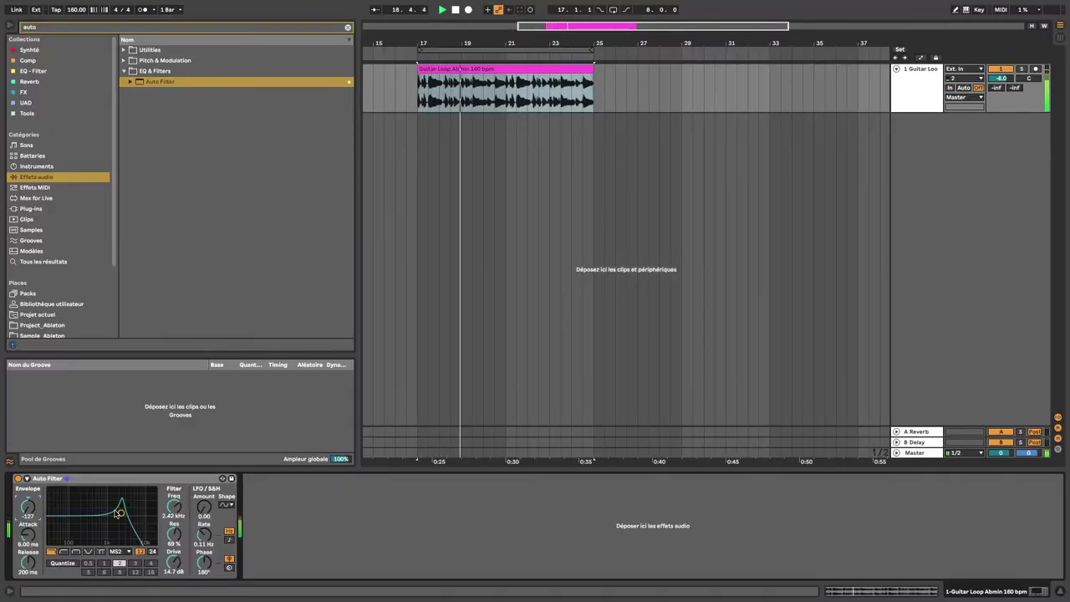
pyautogui.doubleClick(26, 508)
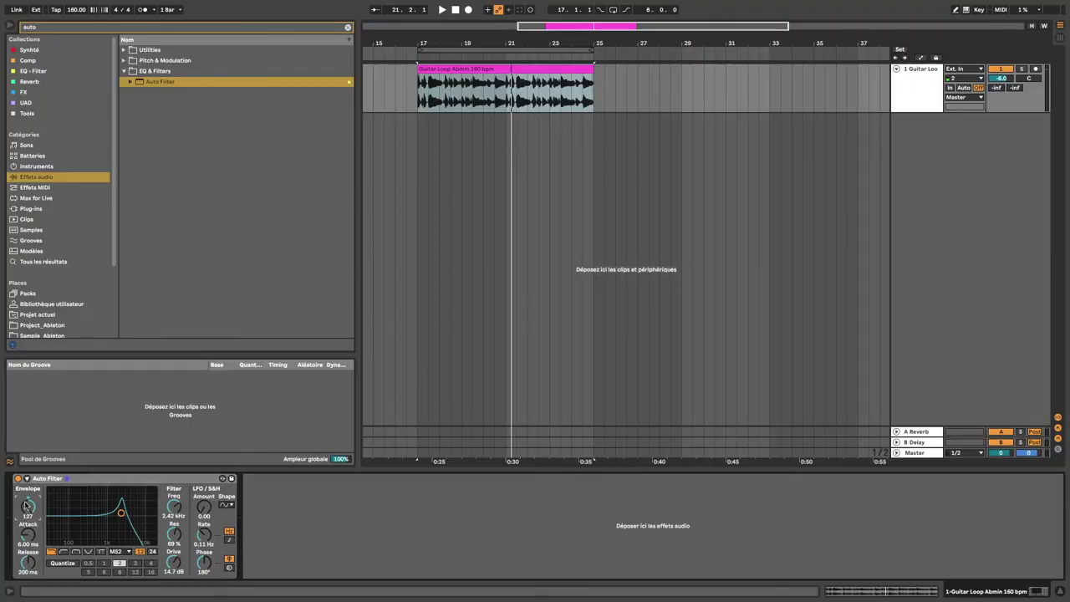
pyautogui.press('space')
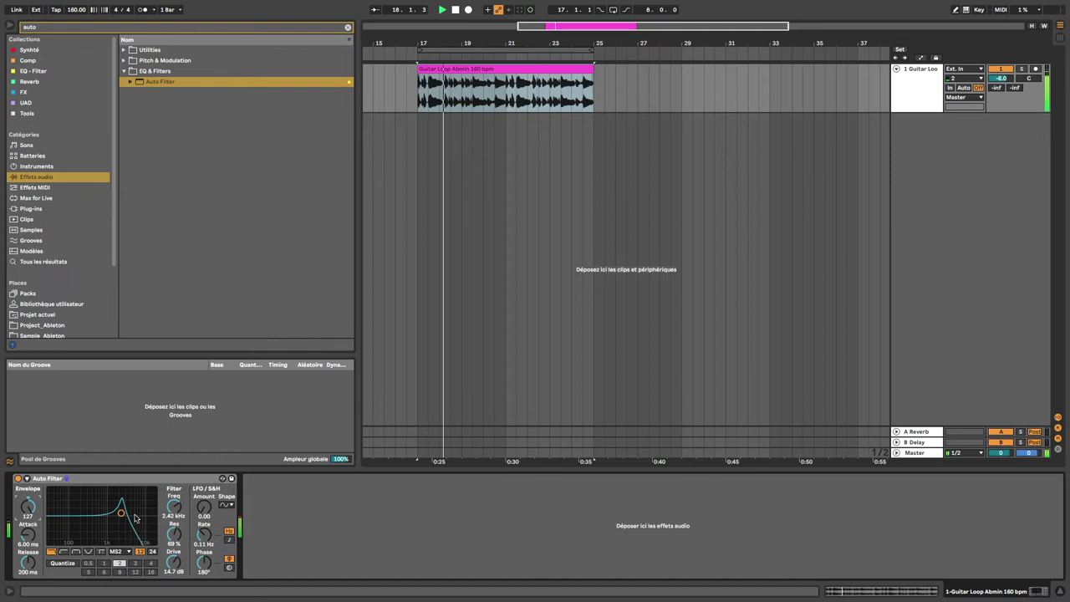
# - Lower the cutoff to about 460 Hz, with the envelope attack at 0.10 ms and the release at 57.2 ms
pyautogui.moveTo(137, 519); pyautogui.dragTo(96, 524)
pyautogui.moveTo(28, 563); pyautogui.dragTo(28, 588)
pyautogui.moveTo(96, 523); pyautogui.dragTo(95, 513)
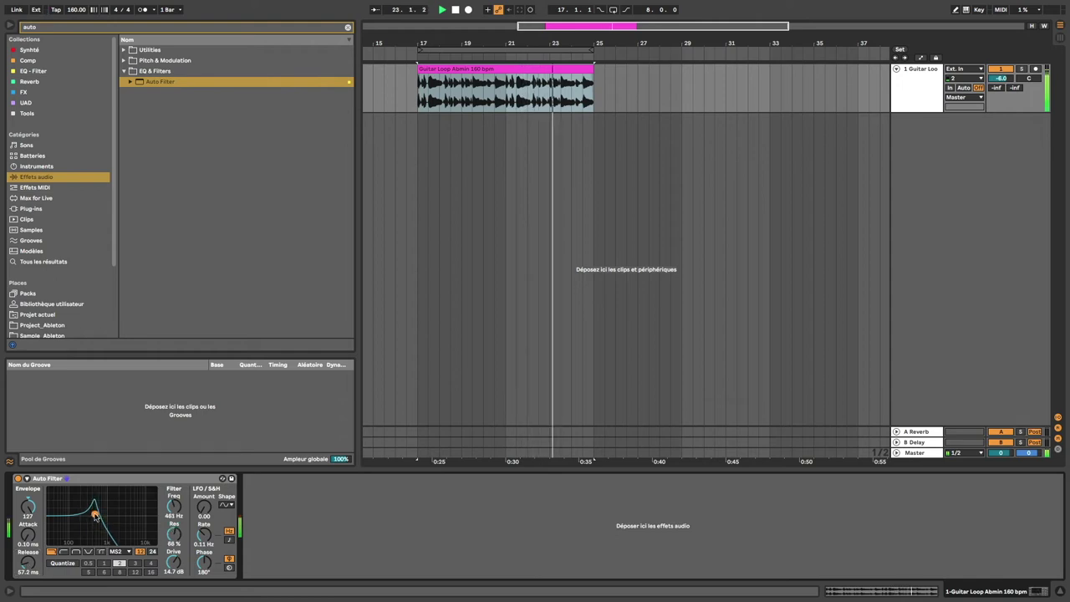
pyautogui.press('space')
# - Compare the loop with the envelope amount reset to 0 and raised back to 127
pyautogui.doubleClick(30, 509)
pyautogui.press('space')
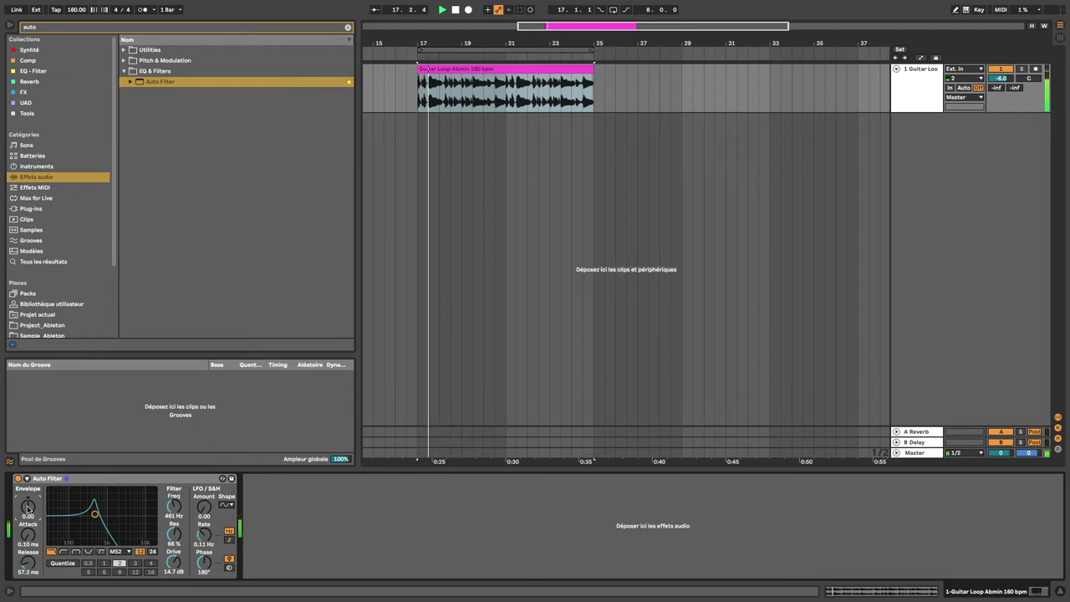
pyautogui.moveTo(27, 507); pyautogui.dragTo(28, 469)
pyautogui.press('space')
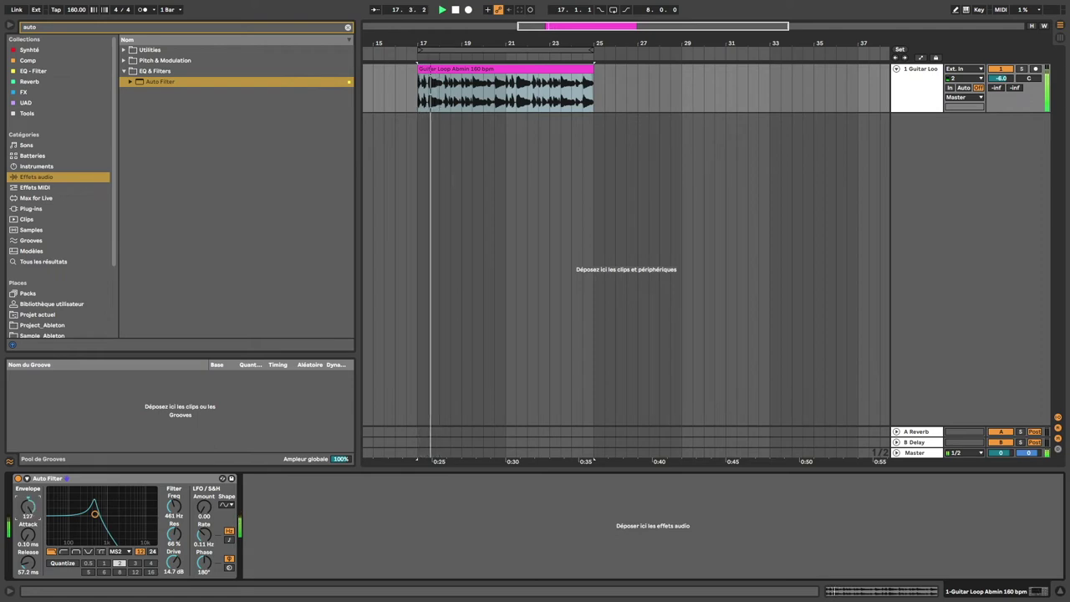
pyautogui.press('space')
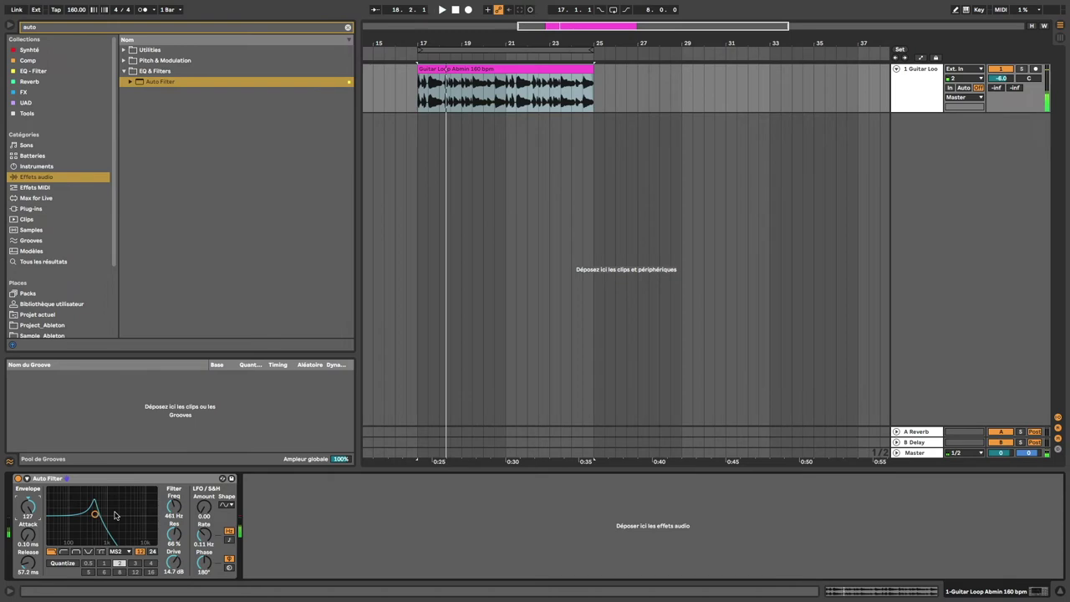
# - Undo the last envelope amount change, expand the Auto Filter's sidechain section and enable sidechaining
pyautogui.hotkey('ctrl', 'z')
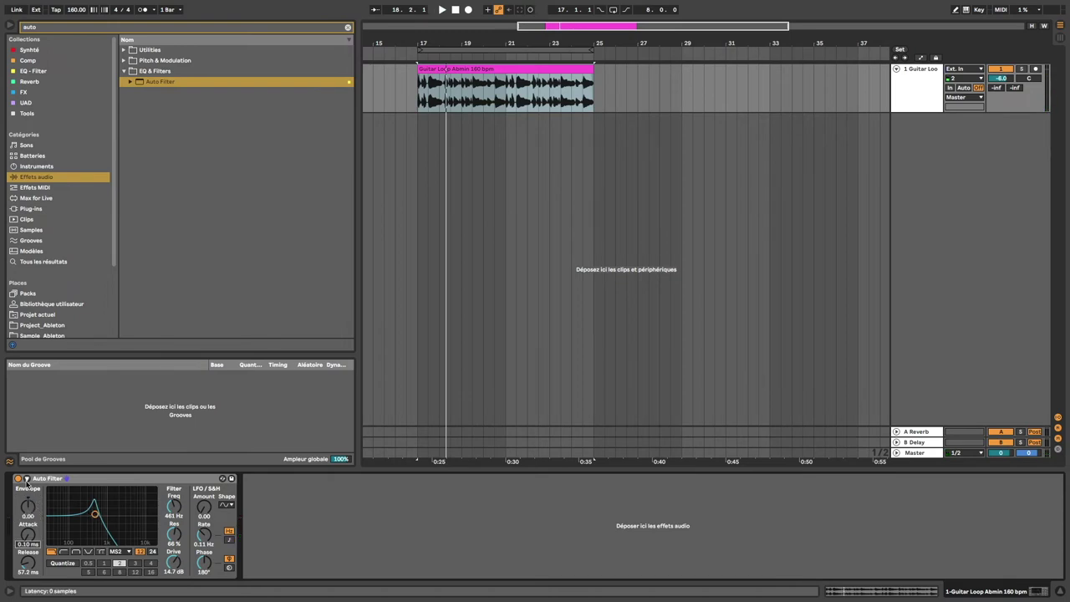
pyautogui.click(26, 479)
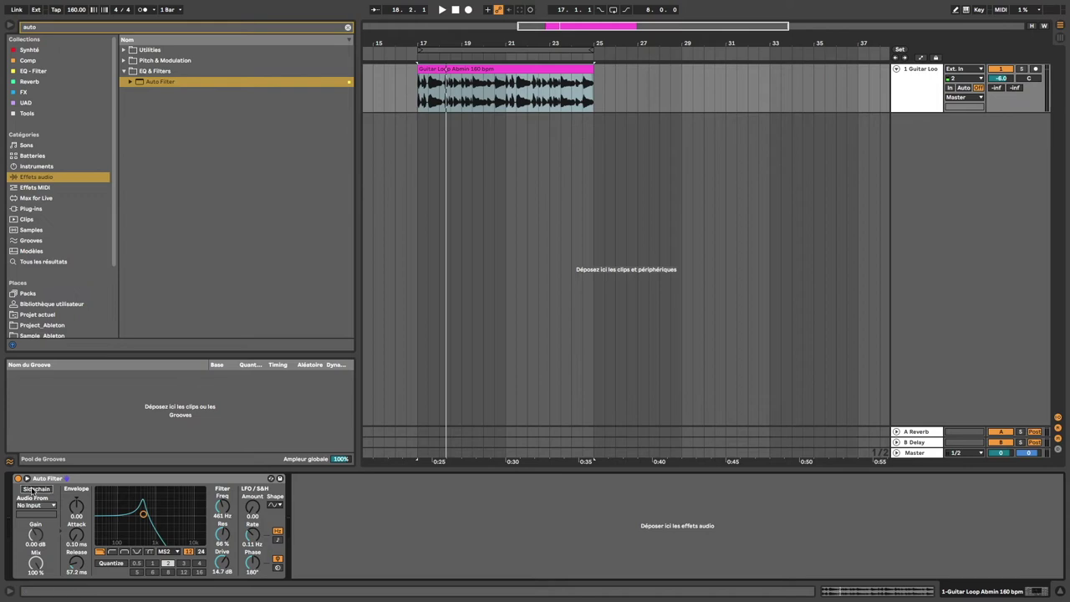
# - Insert a MIDI track below the guitar loop track and load the Operator instrument on it
pyautogui.click(907, 81)
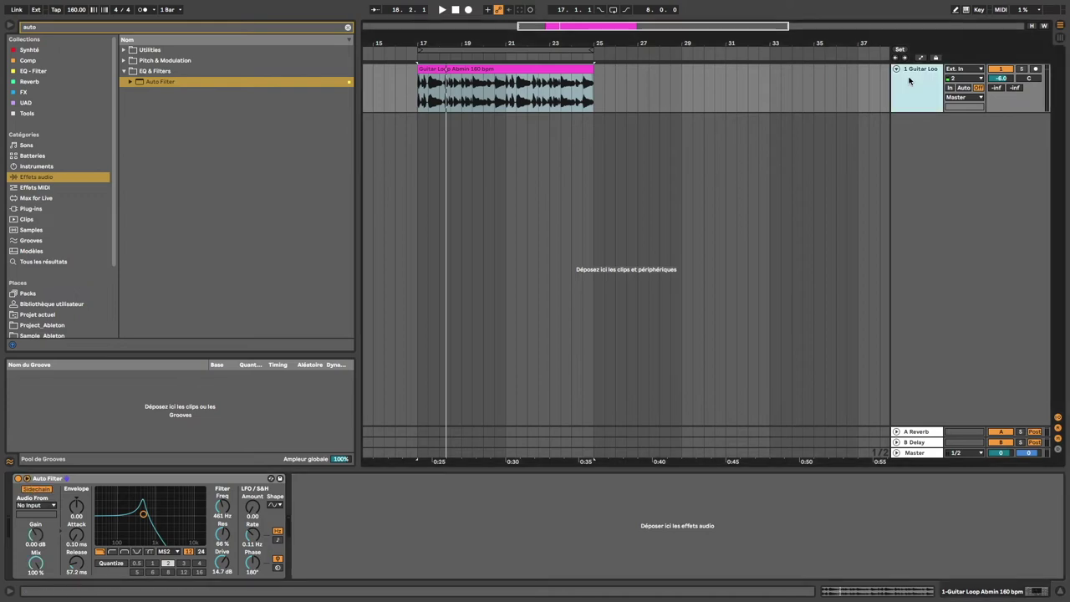
pyautogui.press('super+shift+t')
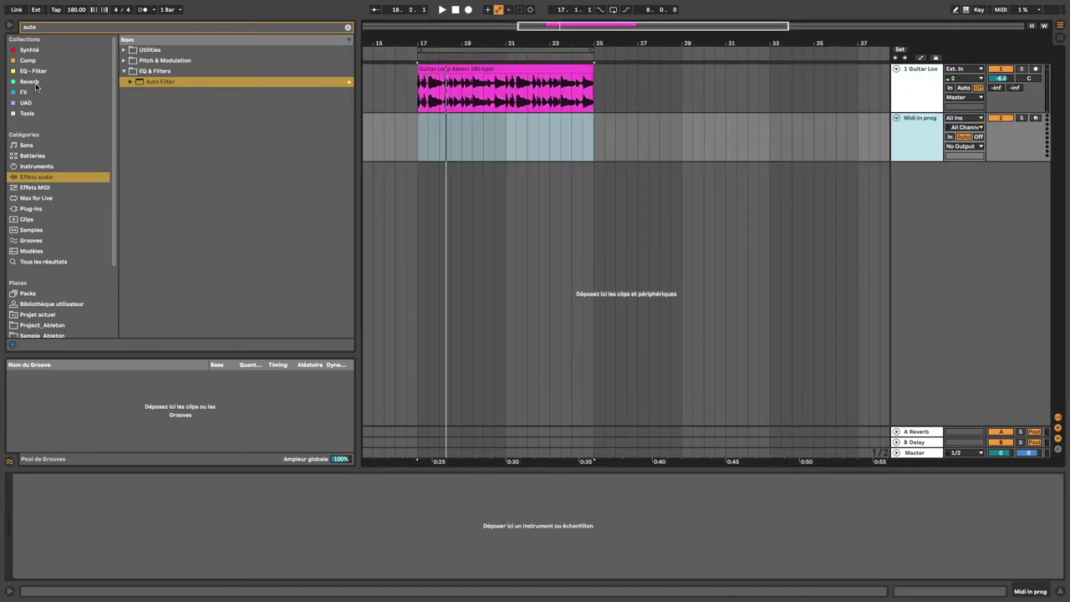
pyautogui.click(34, 166)
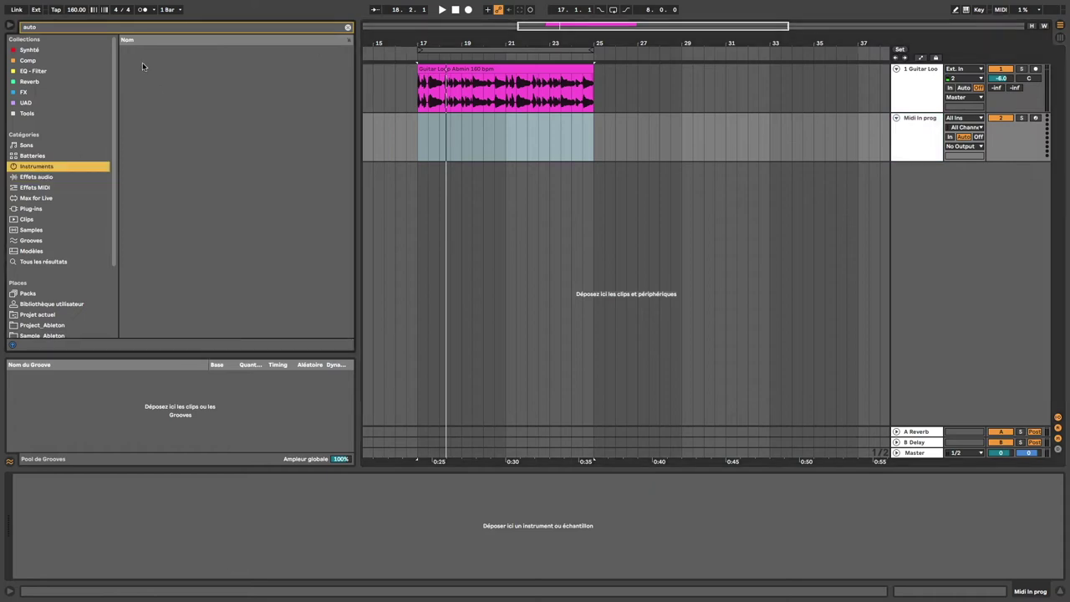
pyautogui.click(55, 31)
pyautogui.press('BackSpace')
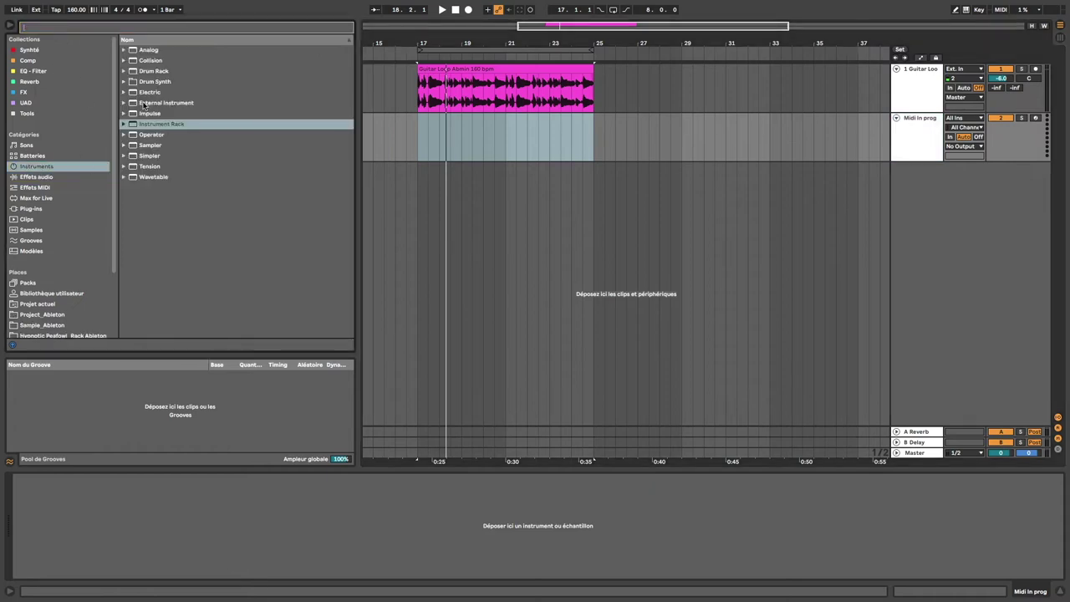
pyautogui.click(152, 137)
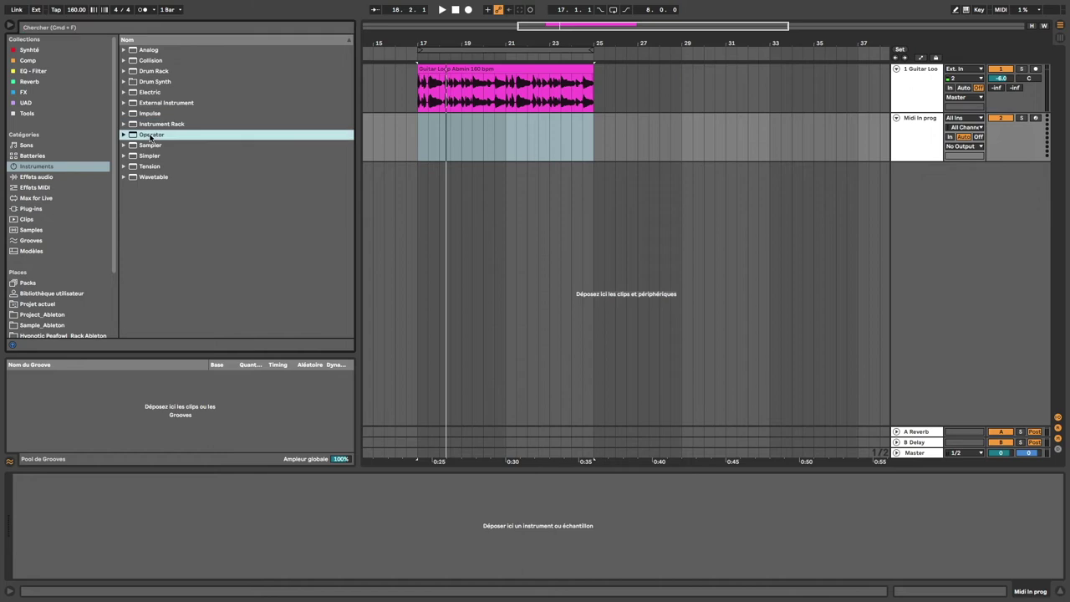
# - Fill the MIDI track from bar 17 to bar 25 with a single clip of short notes spaced half a bar apart
pyautogui.moveTo(406, 130); pyautogui.dragTo(407, 130)
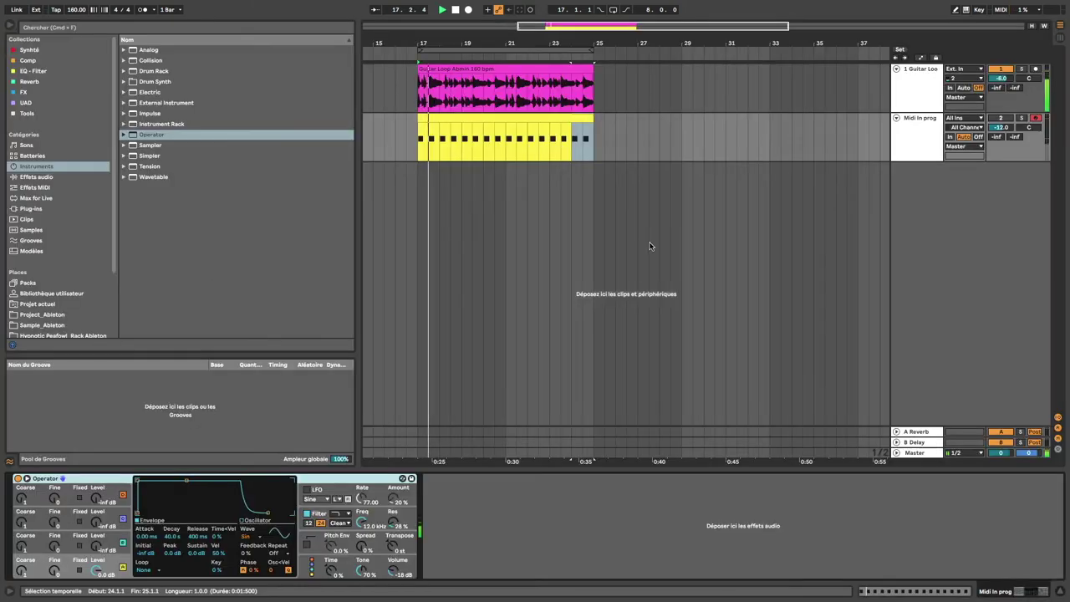
pyautogui.click(445, 118)
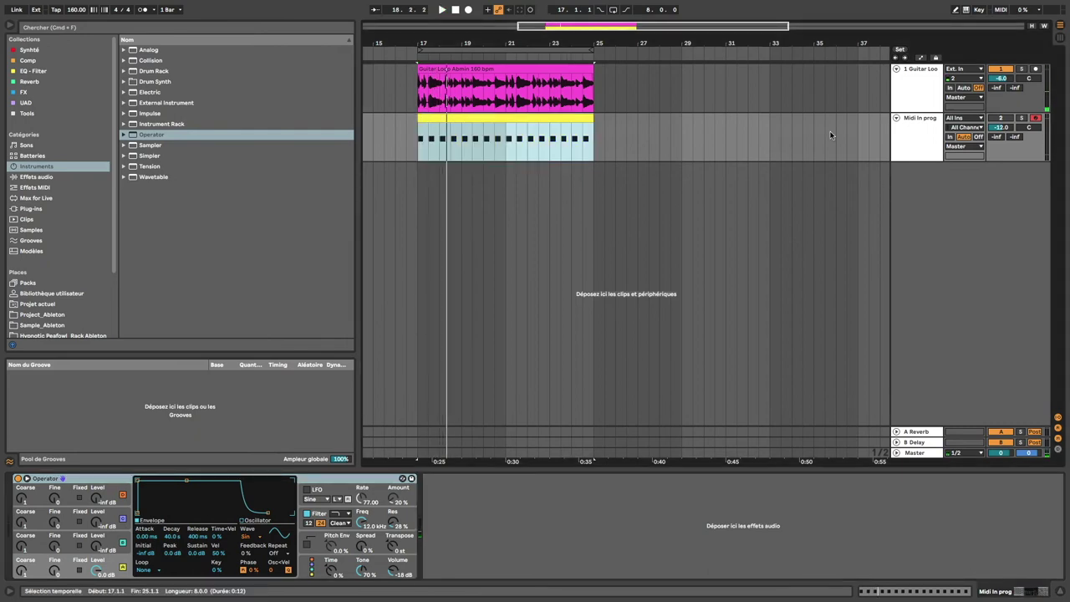
# - Rename the MIDI track as Signal
pyautogui.click(898, 134)
pyautogui.press('super+r')
pyautogui.write('Signal')
pyautogui.press('Return')
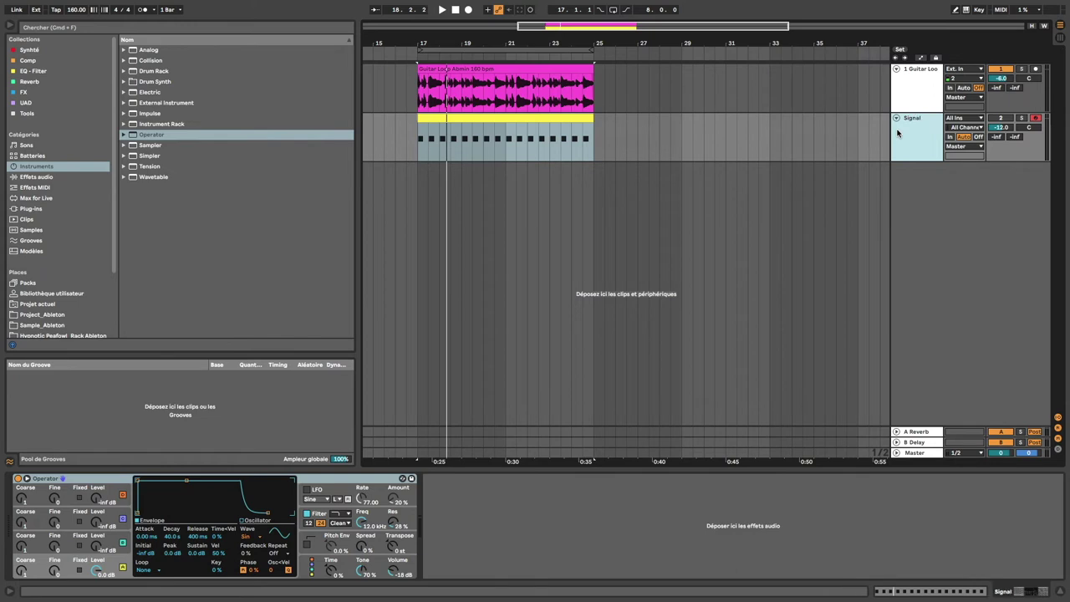
# - Set the guitar track's Auto Filter sidechain source to the Signal track, tapped Post FX
pyautogui.click(912, 81)
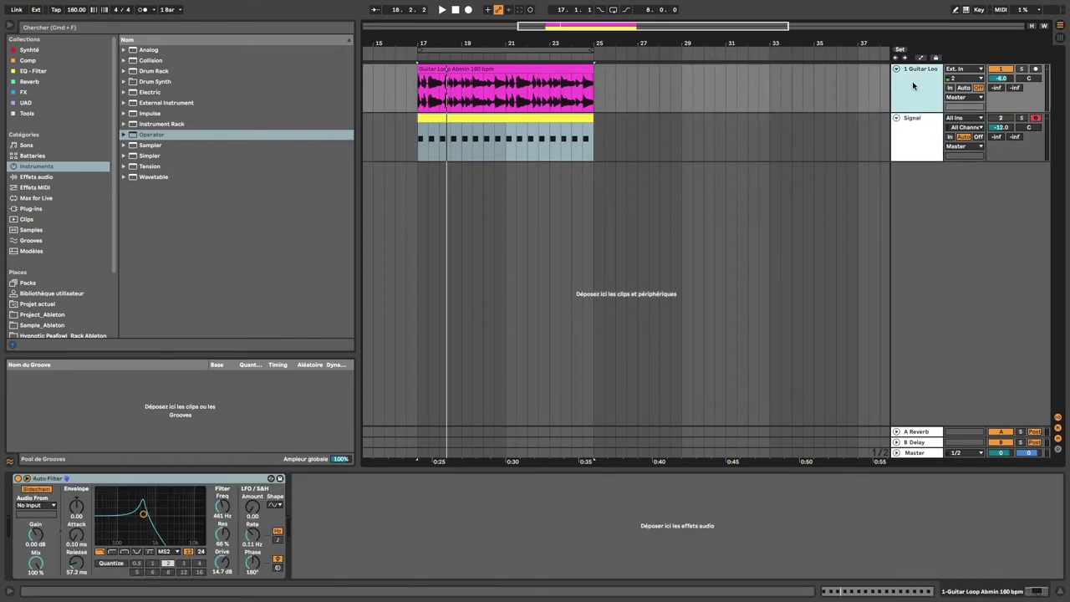
pyautogui.click(34, 505)
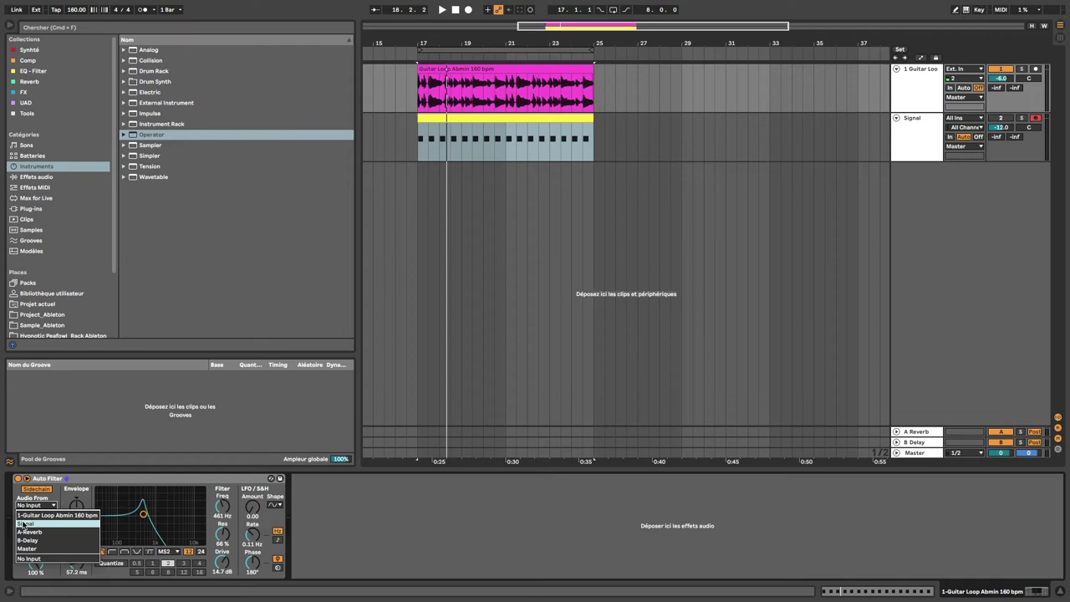
pyautogui.click(24, 523)
pyautogui.click(32, 514)
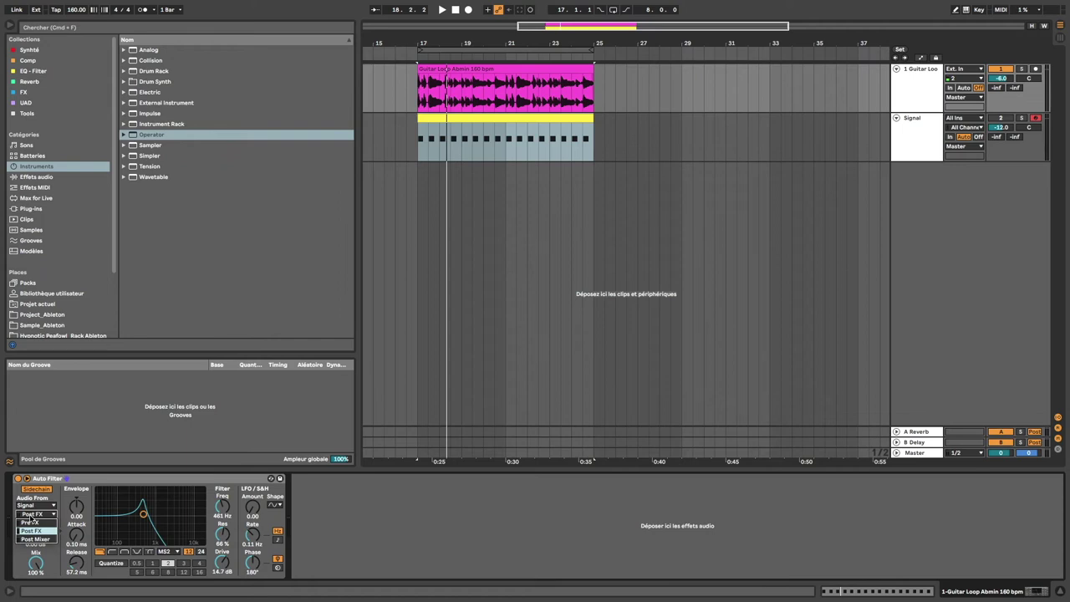
pyautogui.click(410, 126)
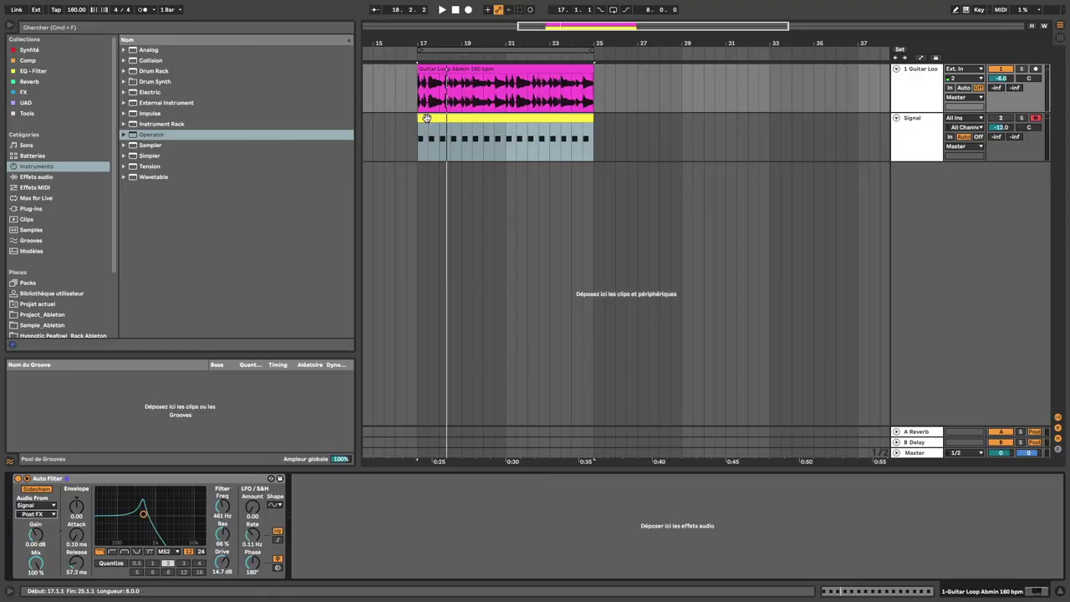
# - Play the loop and set the envelope amount to 127, cutoff to 120 Hz, resonance to 0% and release to 22.3 ms
pyautogui.press('space')
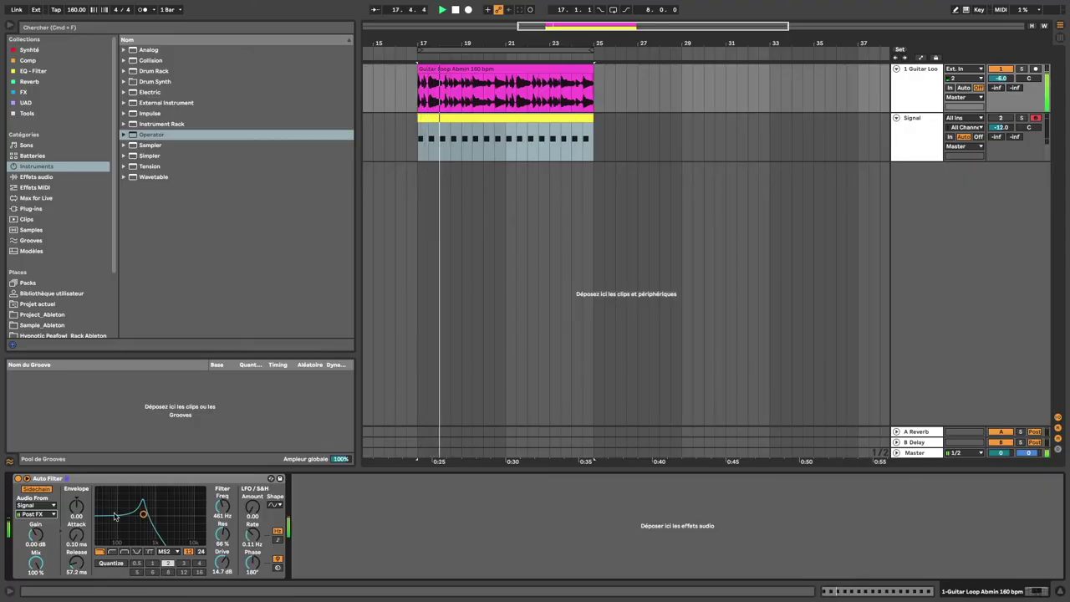
pyautogui.moveTo(143, 516); pyautogui.dragTo(142, 526)
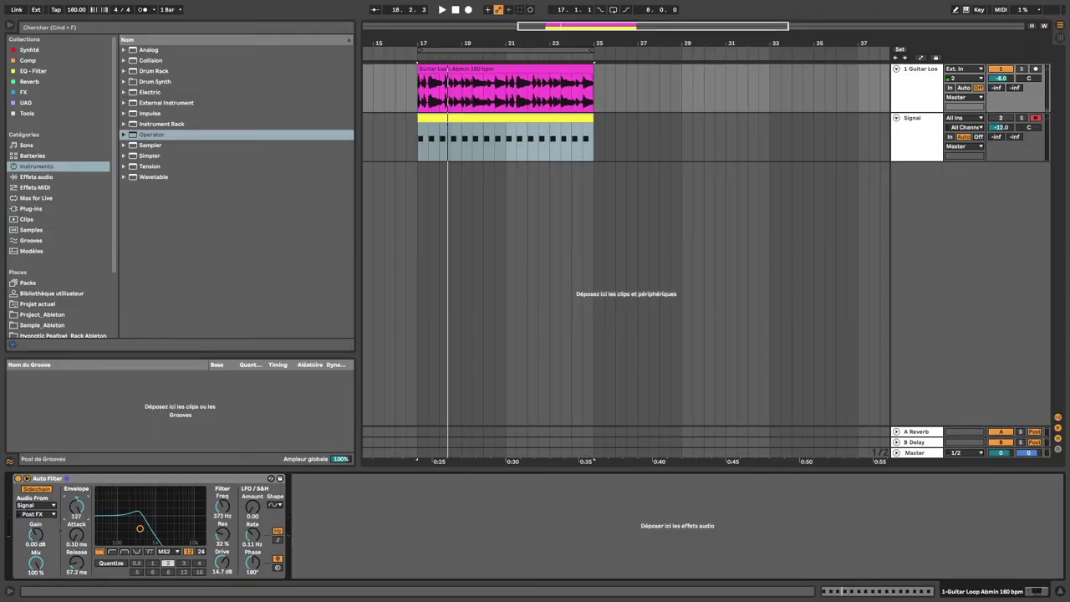
pyautogui.press('space')
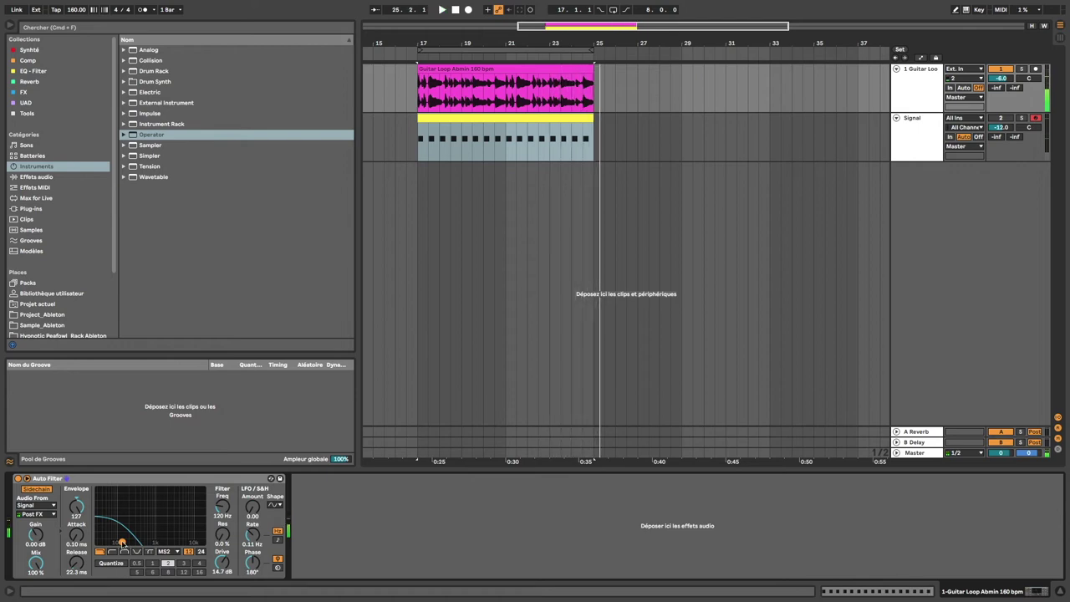
# - Compress the Signal clip's notes into a two-bar loop during playback and return to the arrangement
pyautogui.doubleClick(444, 118)
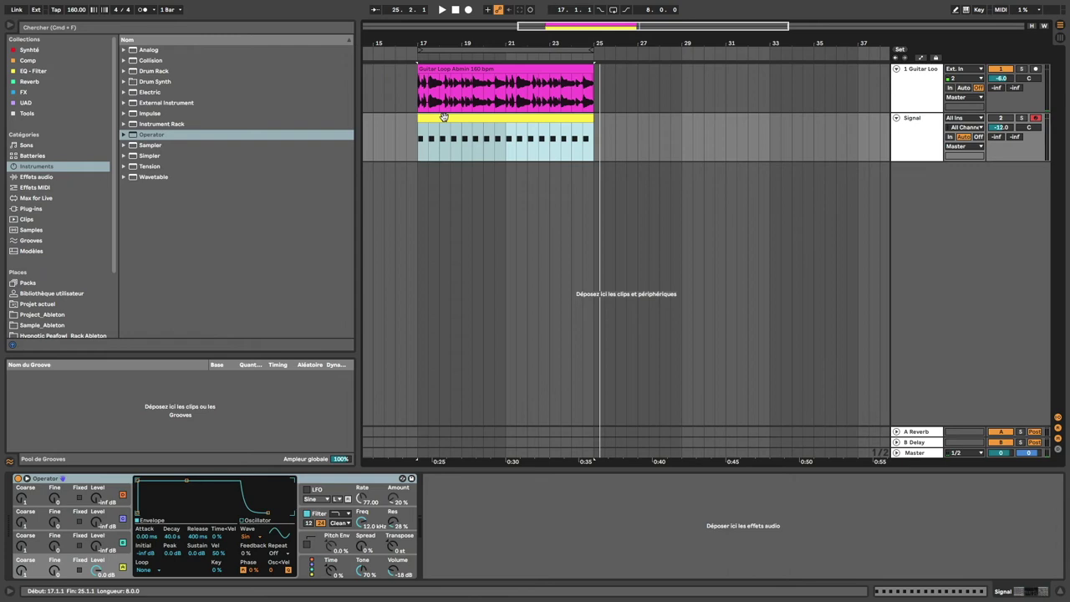
pyautogui.press('space')
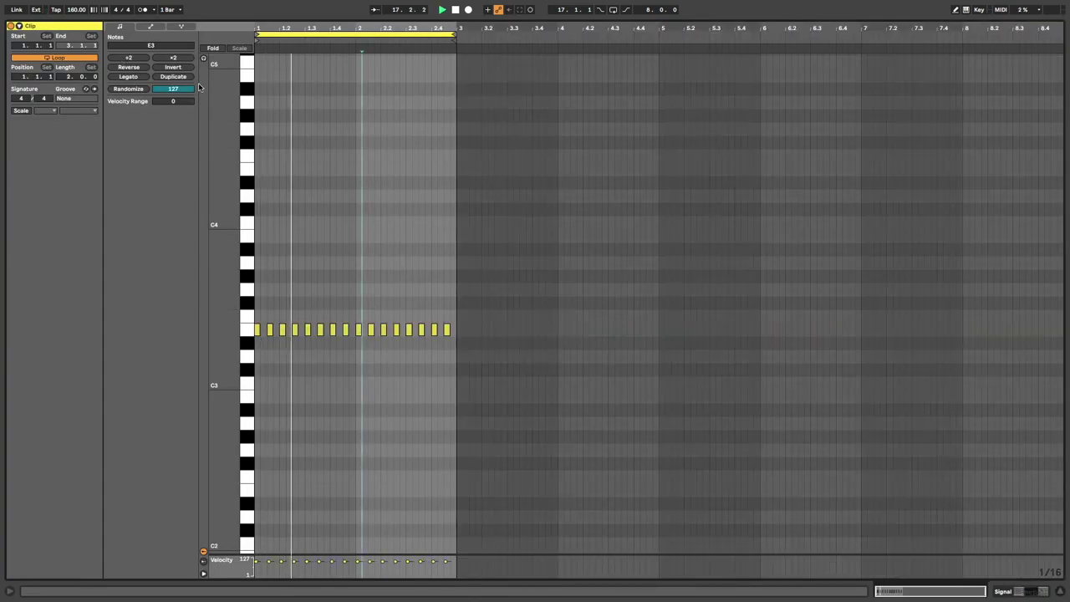
pyautogui.hotkey('shift', 'Tab')
pyautogui.click(517, 118)
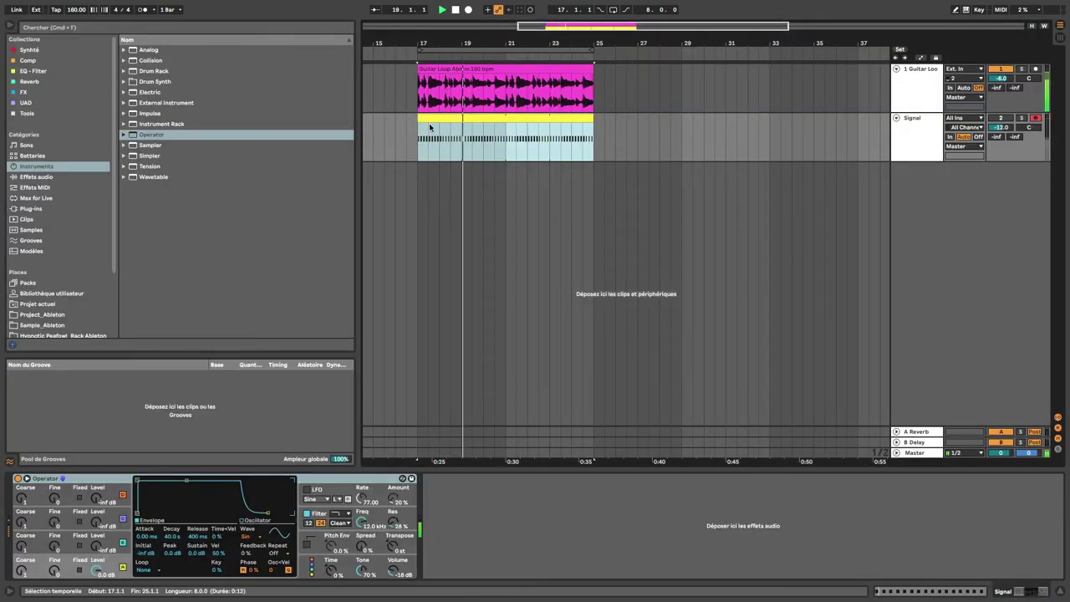
# - Raise the Auto Filter's sidechain gain to 4.64 dB, with resonance at 58% and envelope release at 95.3 ms
pyautogui.click(413, 103)
pyautogui.click(34, 536)
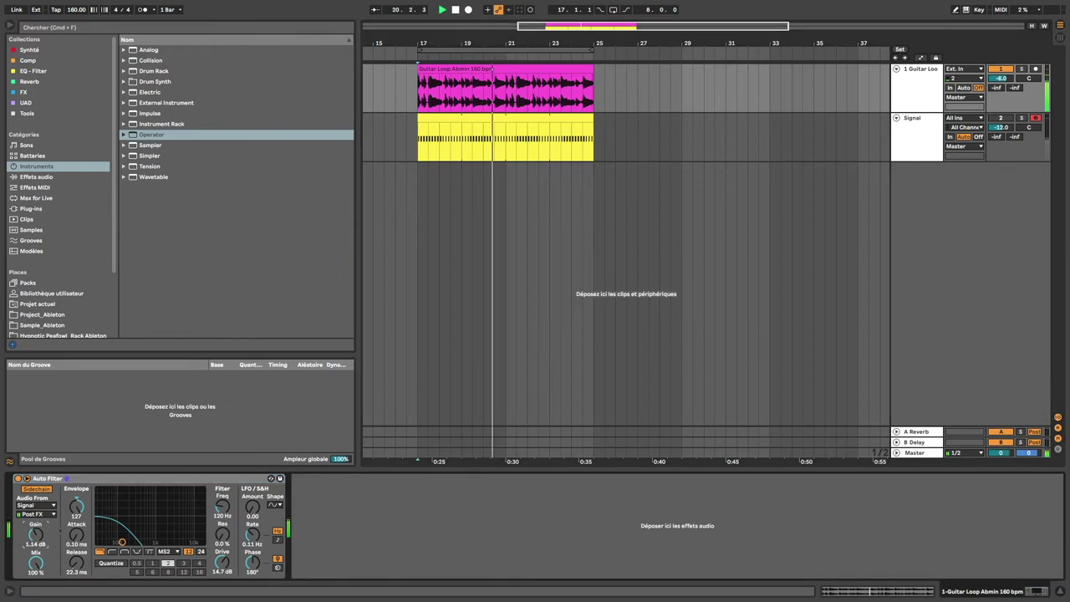
pyautogui.moveTo(34, 537); pyautogui.dragTo(34, 548)
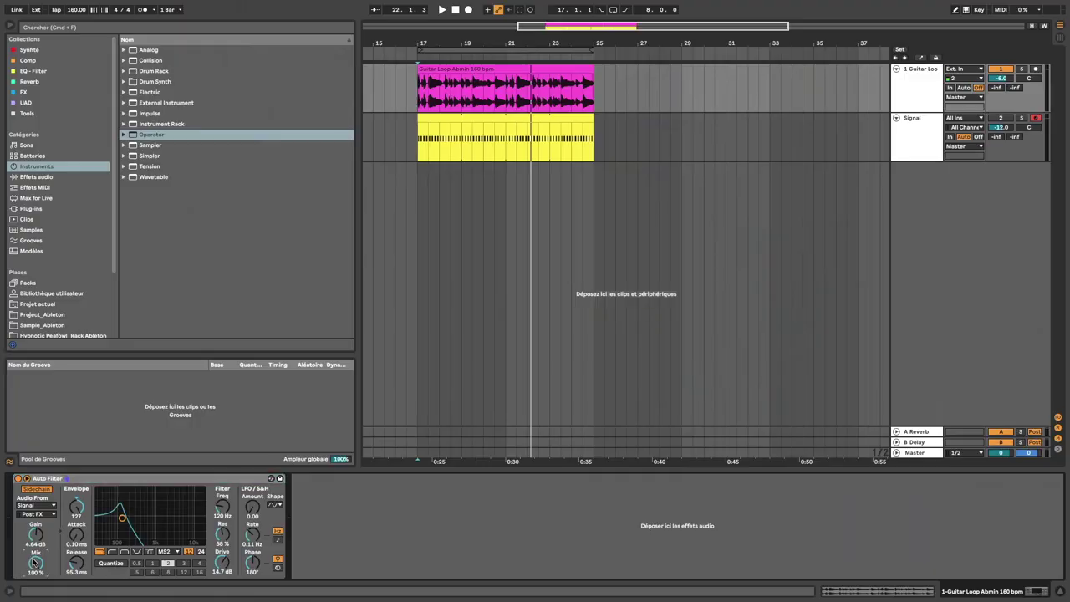
# - Lower the mix to 46% during playback and set the envelope amount to -96.8, cutoff to 4.17 kHz and resonance to 20%
pyautogui.moveTo(35, 562); pyautogui.dragTo(36, 595)
pyautogui.press('space')
pyautogui.moveTo(35, 559); pyautogui.dragTo(36, 566)
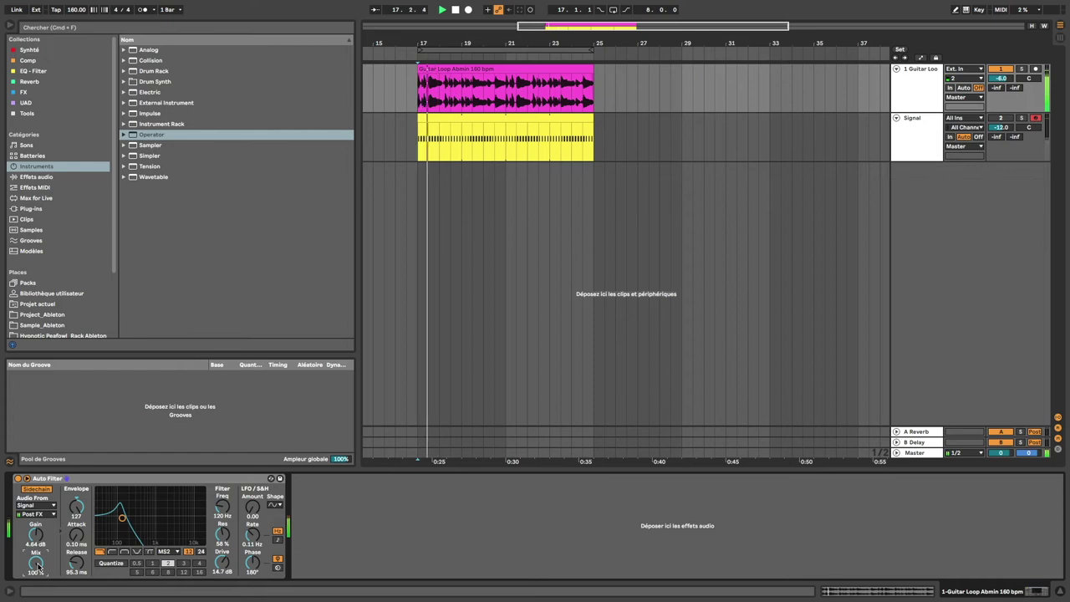
pyautogui.moveTo(37, 568); pyautogui.dragTo(37, 587)
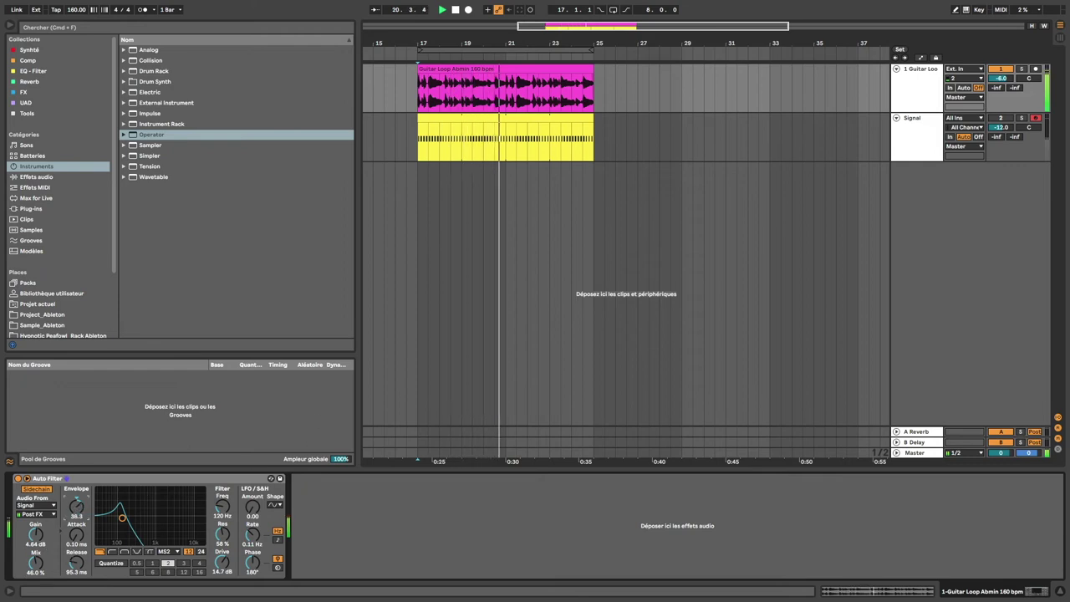
pyautogui.moveTo(115, 516); pyautogui.dragTo(178, 533)
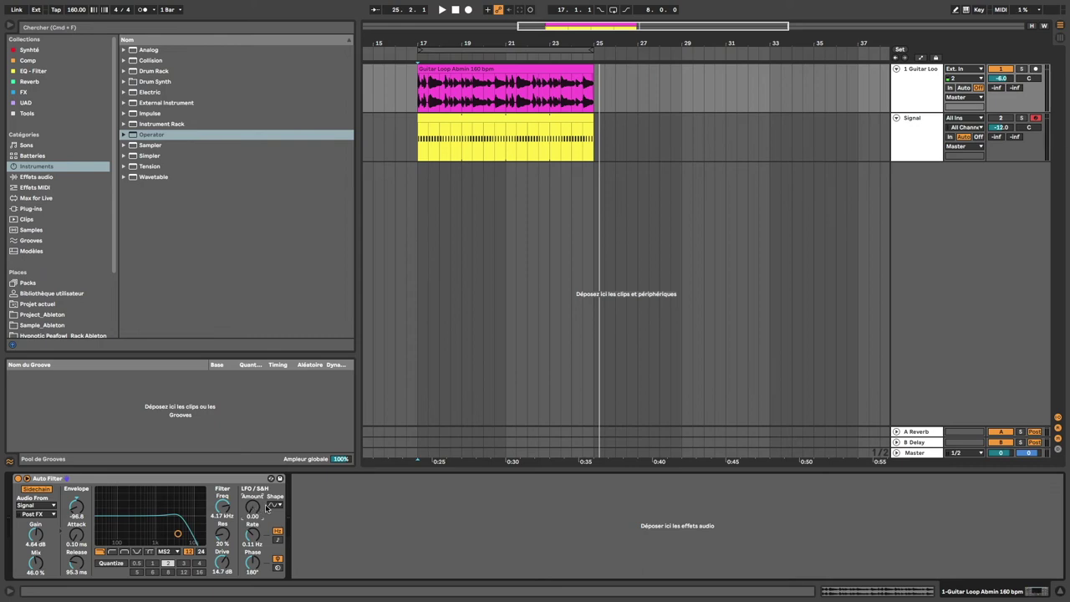
# - Browse the available LFO shapes and switch the LFO rate from Hz to tempo sync and back
pyautogui.click(269, 506)
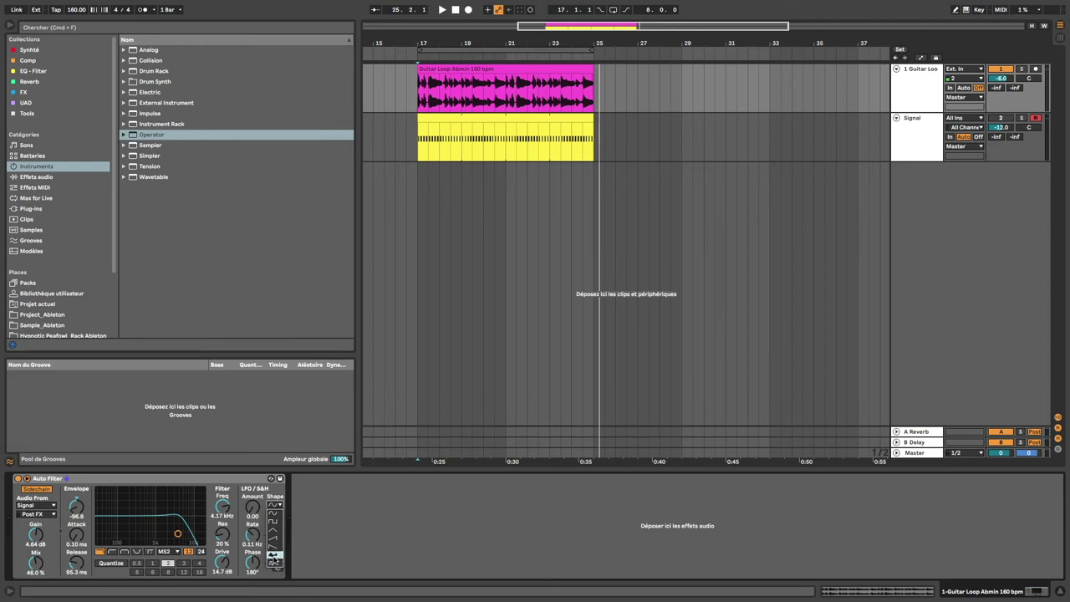
pyautogui.click(273, 558)
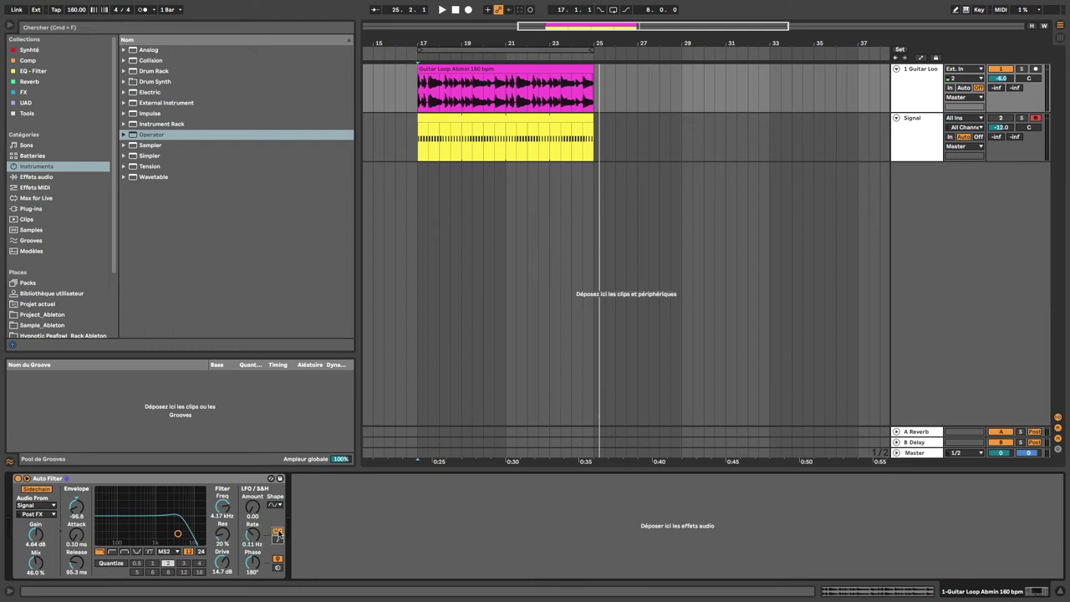
pyautogui.click(277, 541)
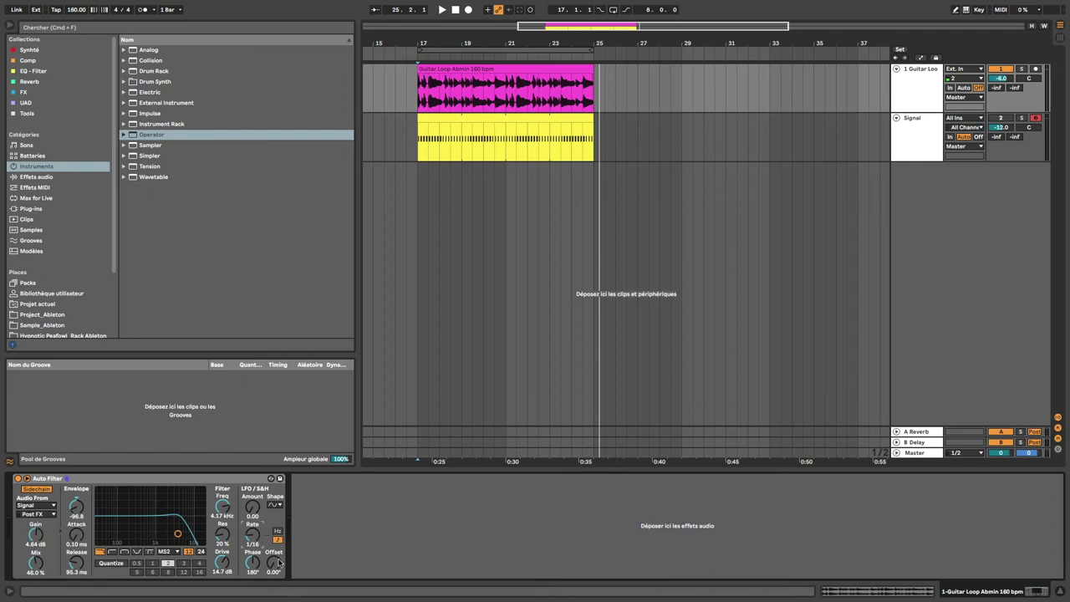
pyautogui.click(278, 531)
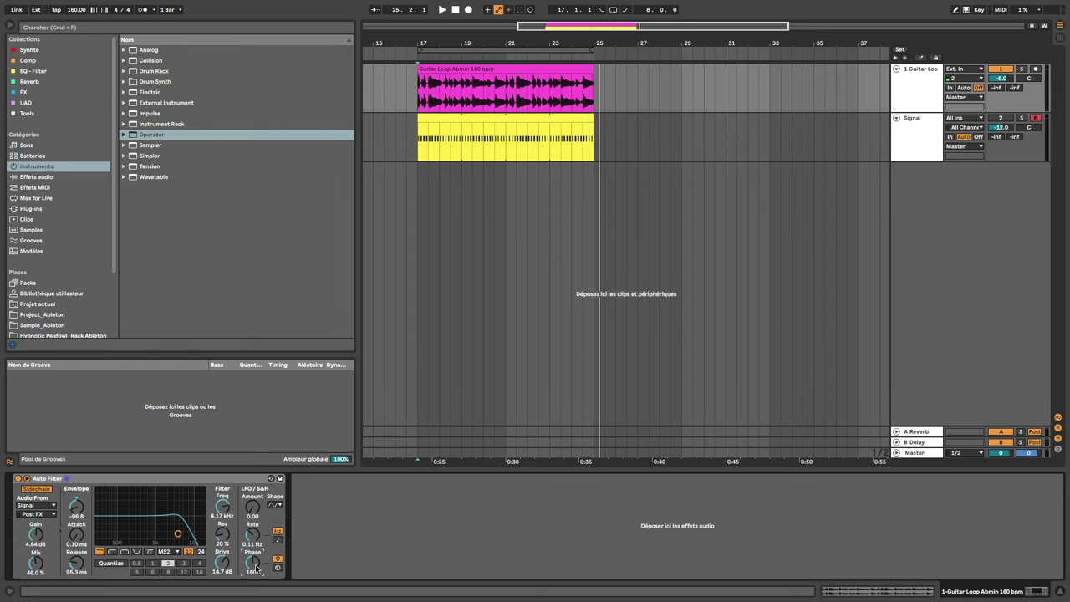
# - Play the loop and set the LFO to a square shape with amount 30, rate 0.80 Hz and phase 254°
pyautogui.press('space')
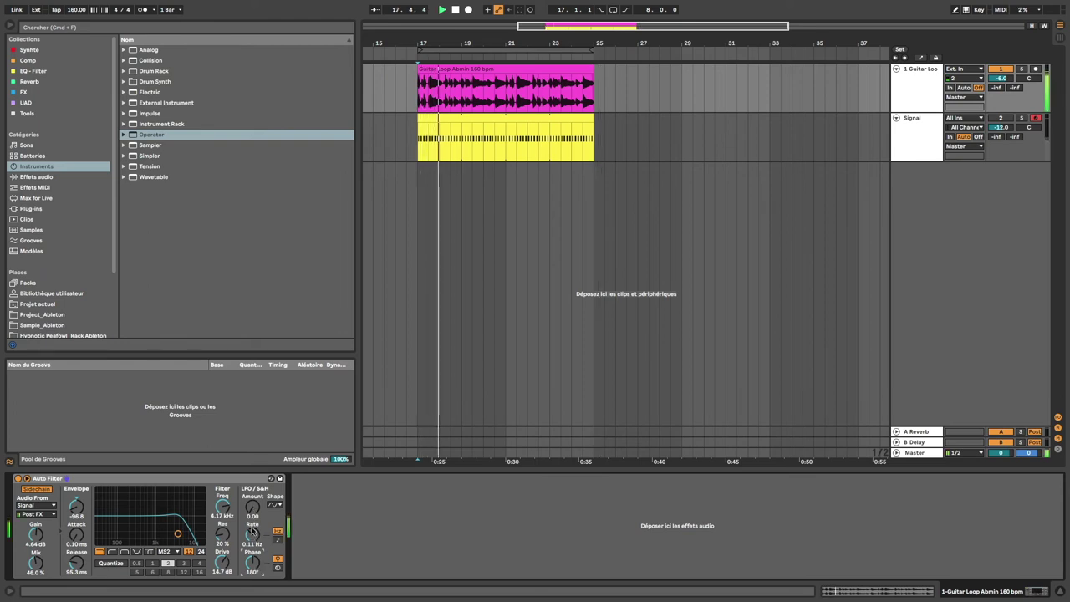
pyautogui.moveTo(252, 508)
pyautogui.mouseDown()
pyautogui.moveTo(253, 472)
pyautogui.moveTo(257, 529)
pyautogui.moveTo(256, 503)
pyautogui.mouseUp()
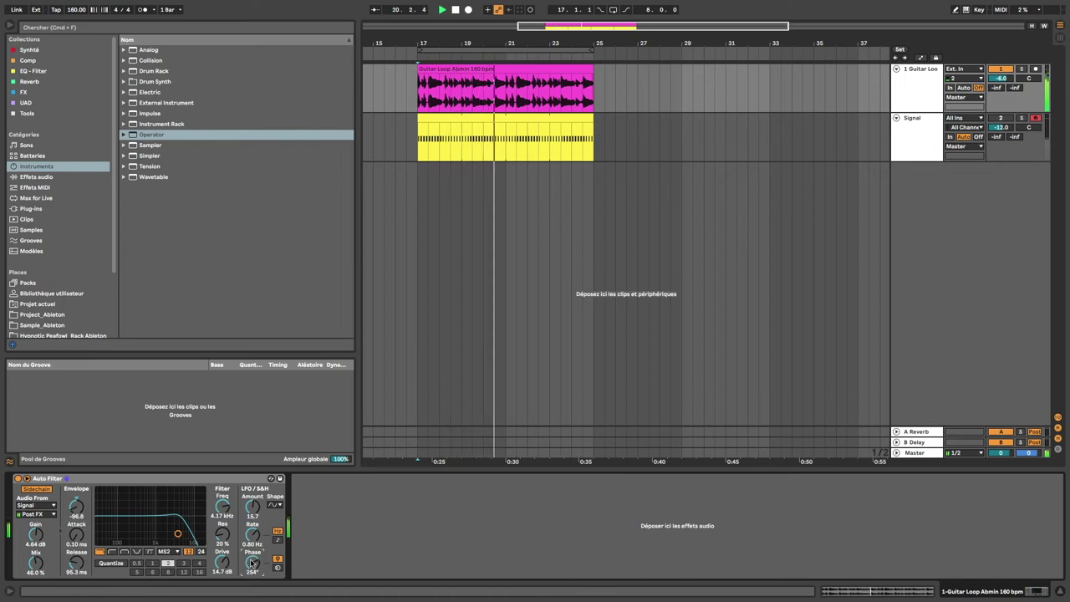
pyautogui.click(274, 506)
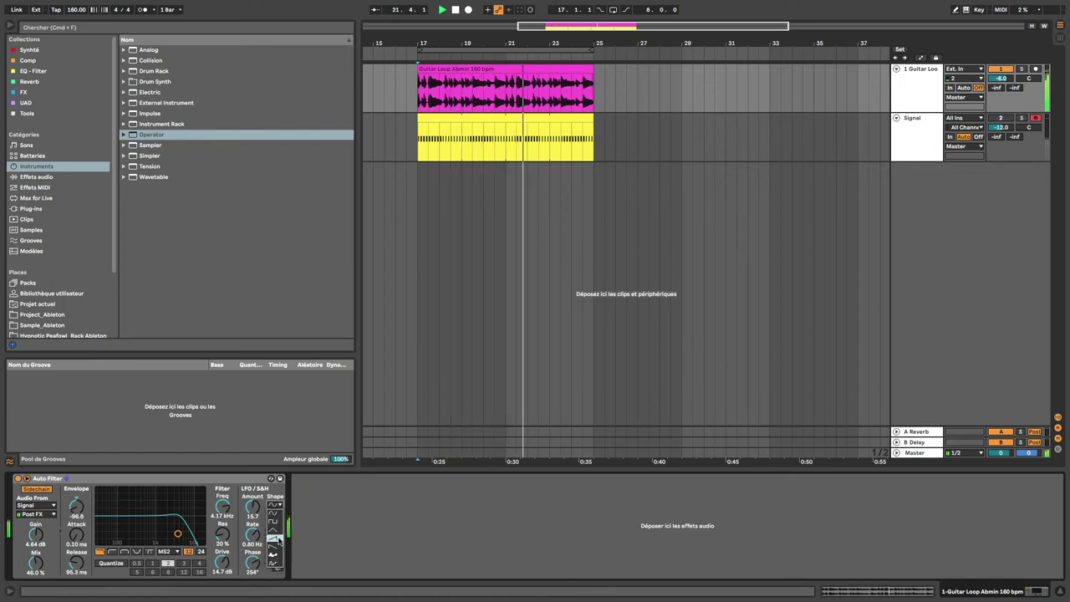
pyautogui.click(276, 542)
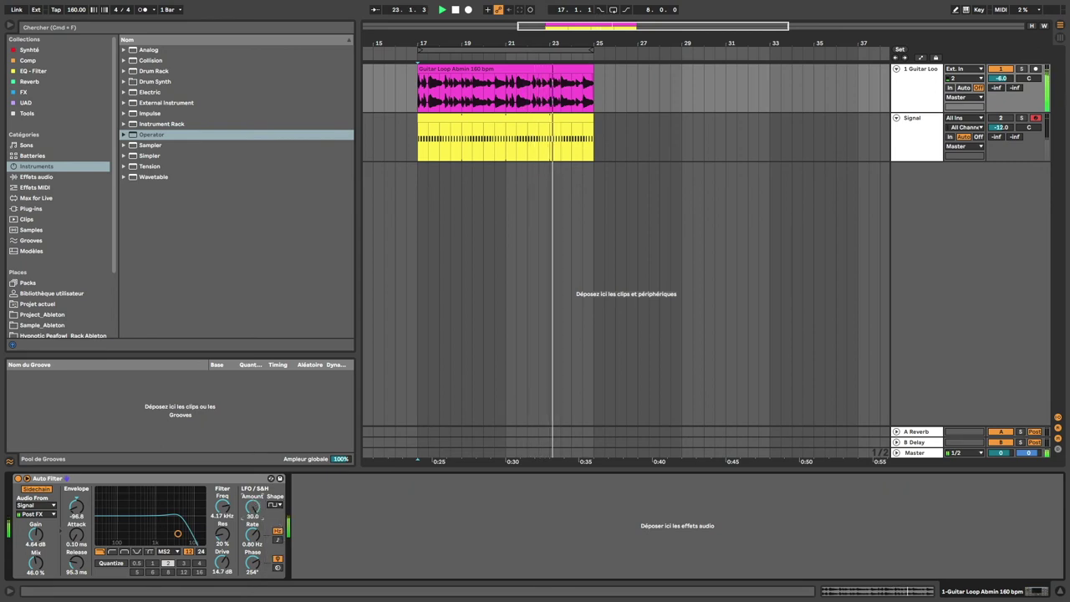
# - Set the LFO's spin to 17% and switch its rate from Hz to tempo sync at 1/16
pyautogui.moveTo(253, 536); pyautogui.dragTo(252, 500)
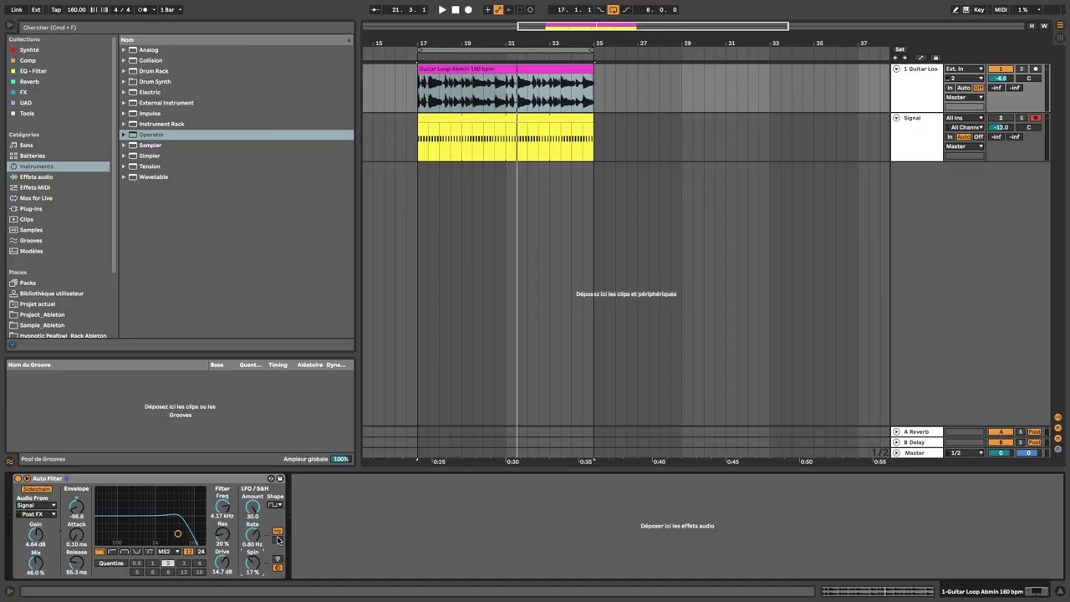
pyautogui.click(278, 541)
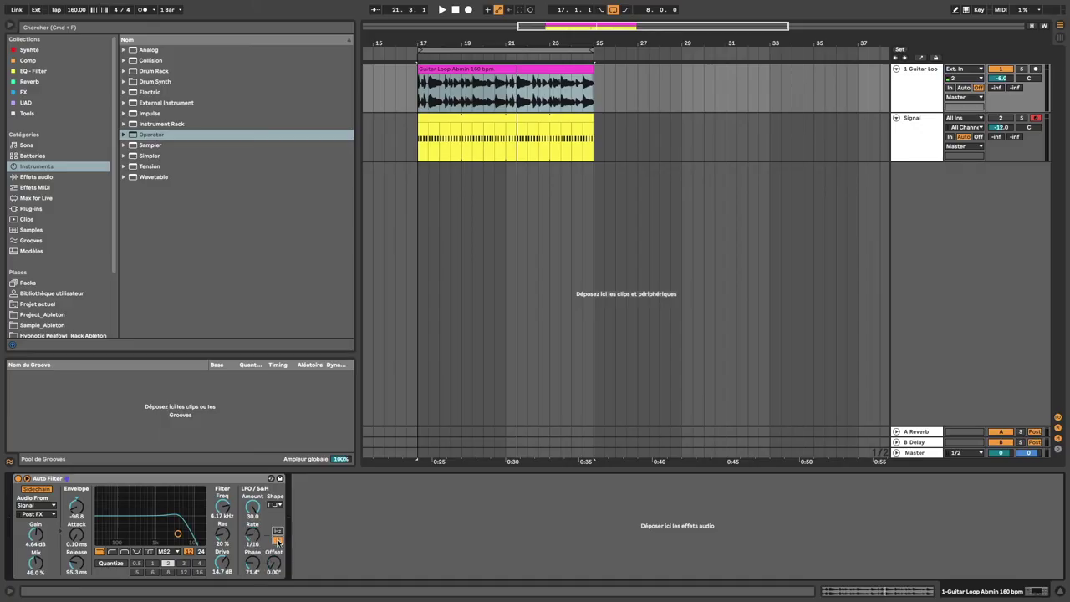
# - Set the LFO's synced rate to 3/4, its phase to 115° and its offset to 200° with the loop playing
pyautogui.moveTo(259, 548); pyautogui.dragTo(259, 531)
pyautogui.moveTo(249, 580); pyautogui.dragTo(248, 568)
pyautogui.click(272, 571)
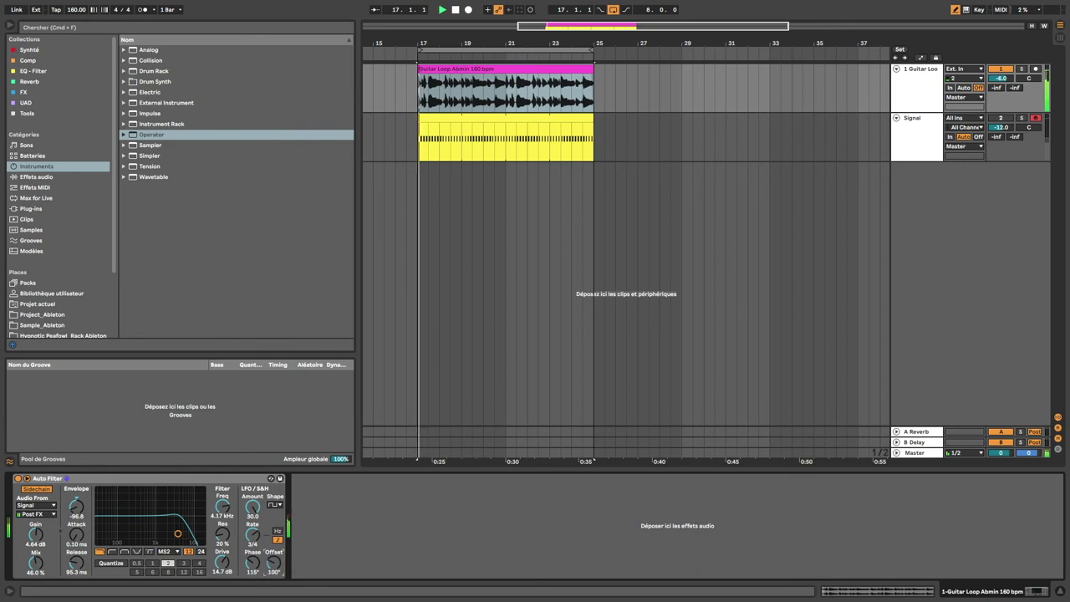
pyautogui.moveTo(276, 563); pyautogui.dragTo(276, 531)
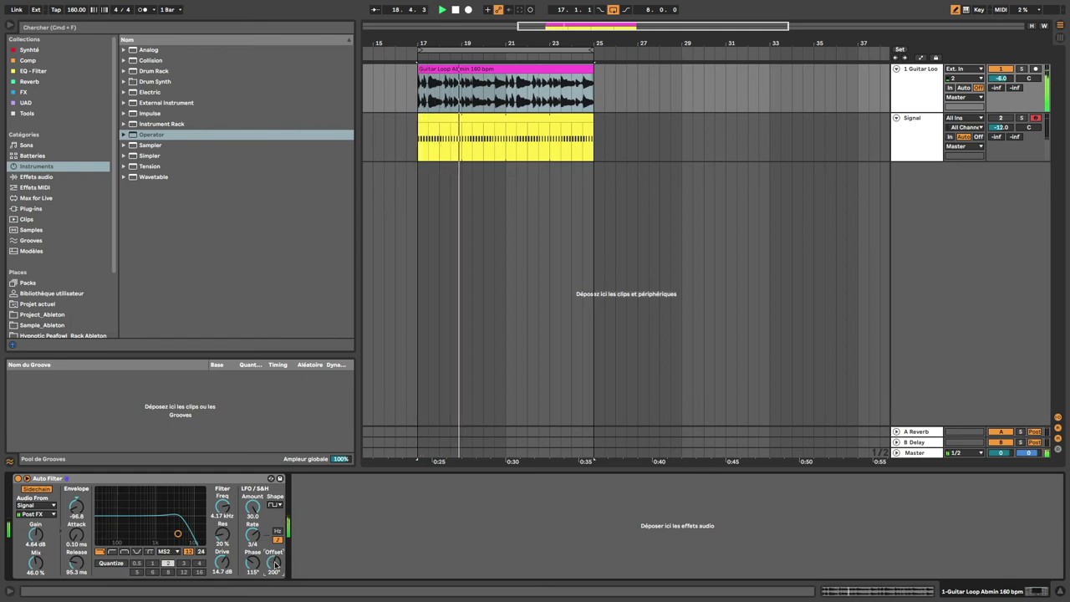
# - Change the LFO to a sine shape with amount 20, synced rate 1/12 and phase 254°
pyautogui.moveTo(253, 536); pyautogui.dragTo(253, 551)
pyautogui.moveTo(253, 506); pyautogui.dragTo(252, 513)
pyautogui.click(274, 505)
pyautogui.click(272, 513)
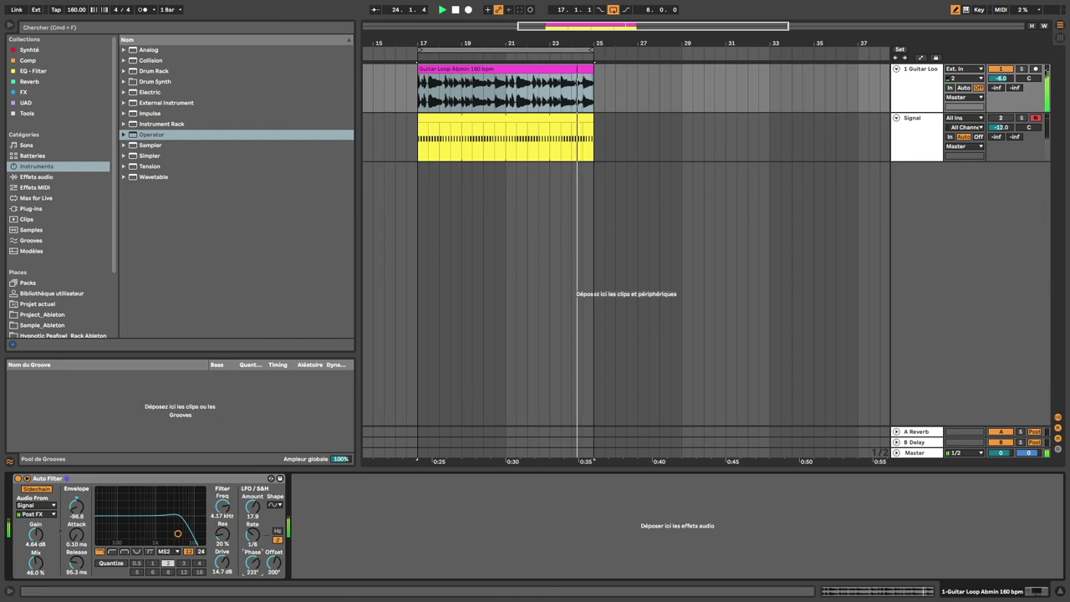
pyautogui.moveTo(253, 507); pyautogui.dragTo(253, 555)
pyautogui.moveTo(252, 507); pyautogui.dragTo(252, 503)
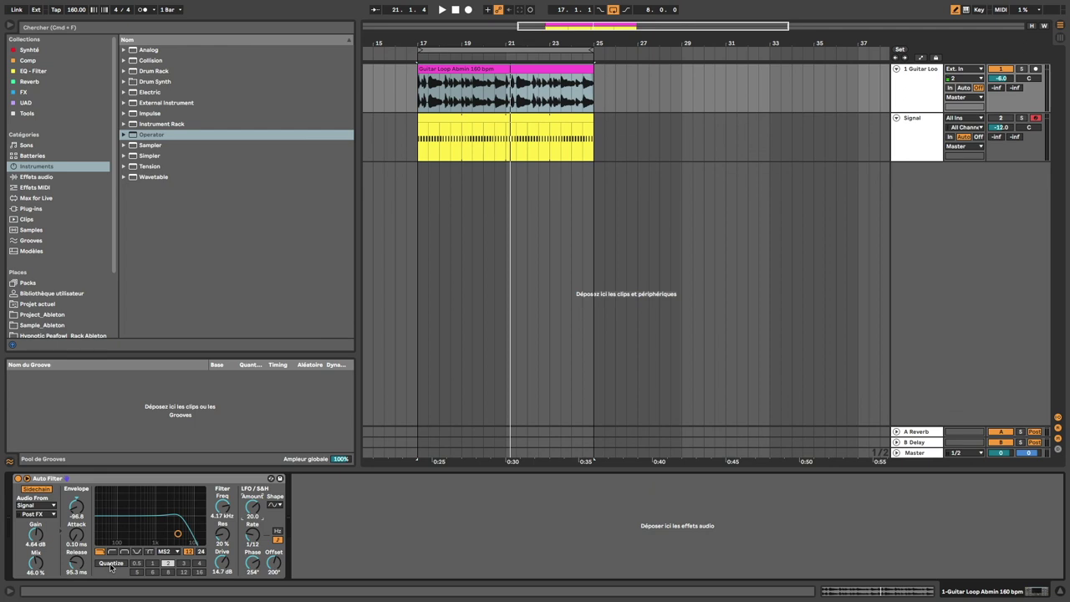
# - Play the loop, switch the filter to band-pass and enable Quantize with a value of 3
pyautogui.press('space')
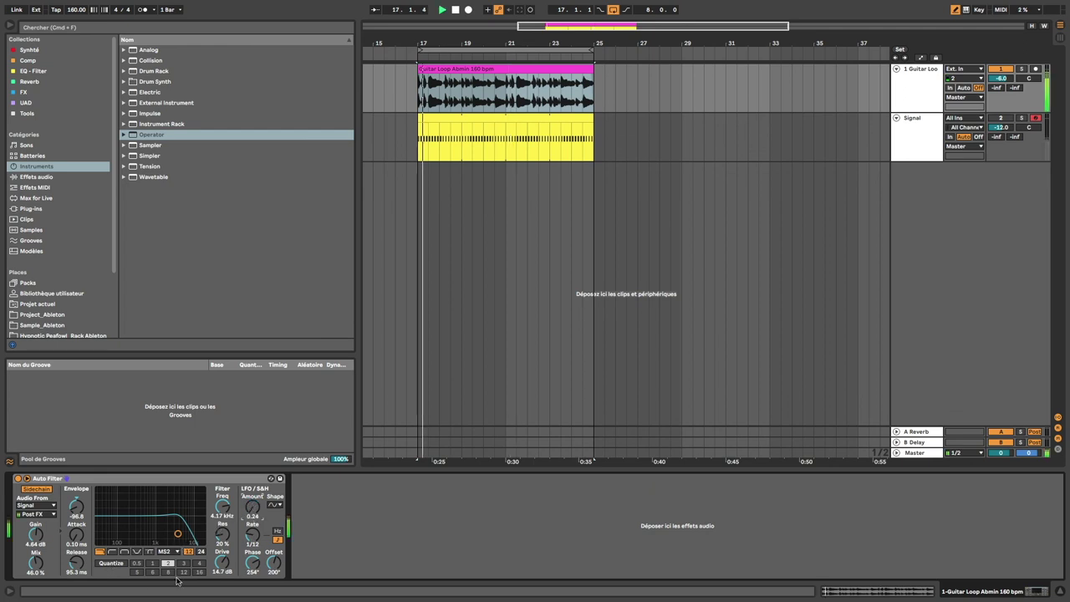
pyautogui.click(124, 552)
pyautogui.click(114, 563)
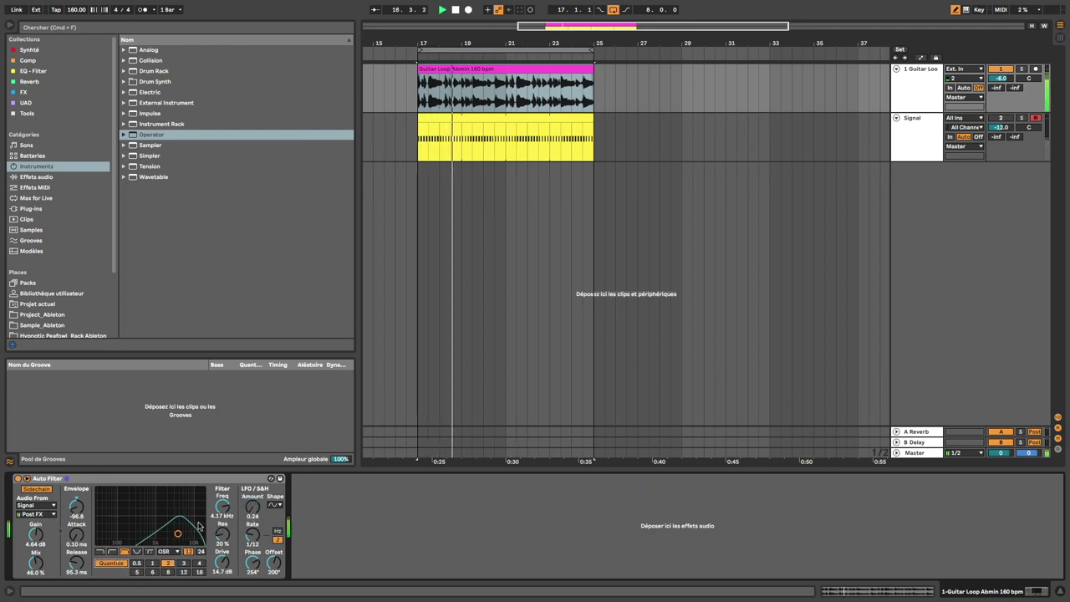
pyautogui.click(183, 565)
# - Set the LFO to amount 30 at 0.11 Hz, Quantize to 4, and the filter to 291 Hz with 124% resonance
pyautogui.moveTo(252, 509); pyautogui.dragTo(253, 402)
pyautogui.click(276, 535)
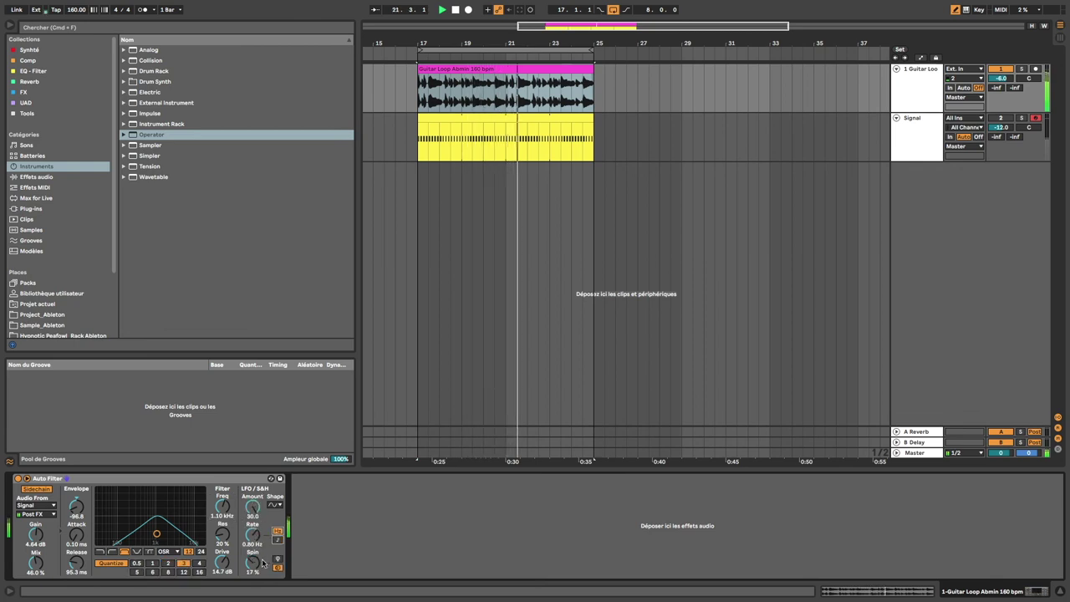
pyautogui.click(199, 563)
pyautogui.moveTo(157, 534); pyautogui.dragTo(142, 503)
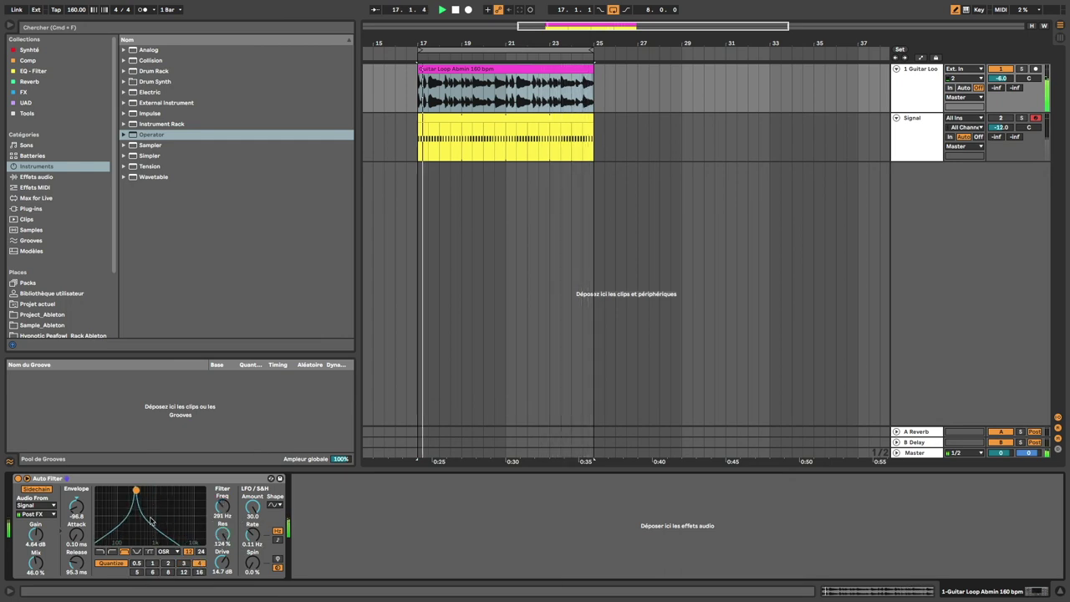
# - Change Quantize to 3 and finally 0.5, and lower the LFO to amount 0 and rate 0.01 Hz
pyautogui.click(183, 564)
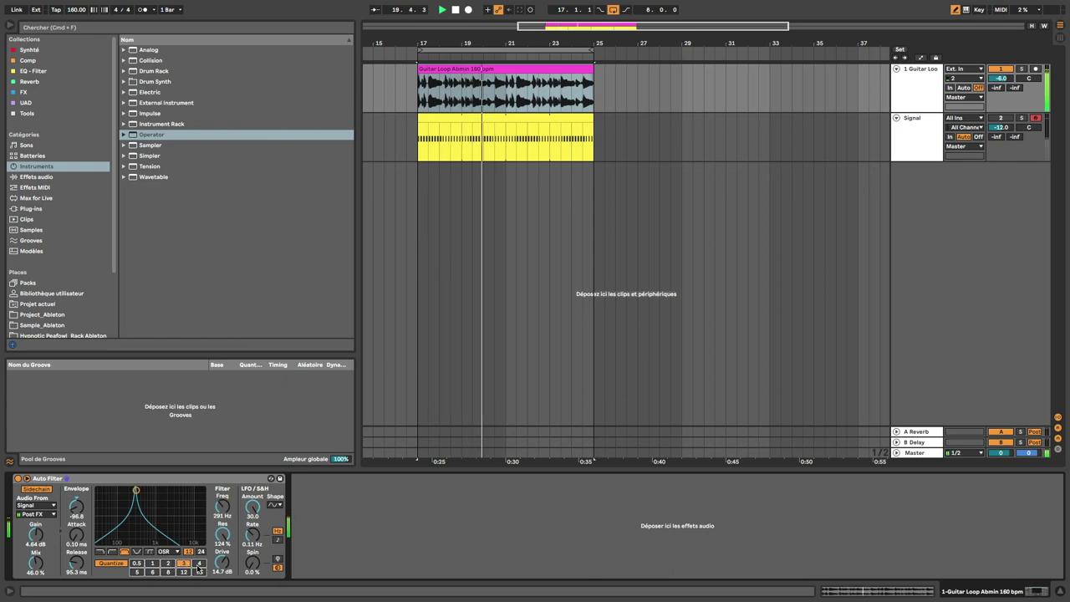
pyautogui.click(137, 564)
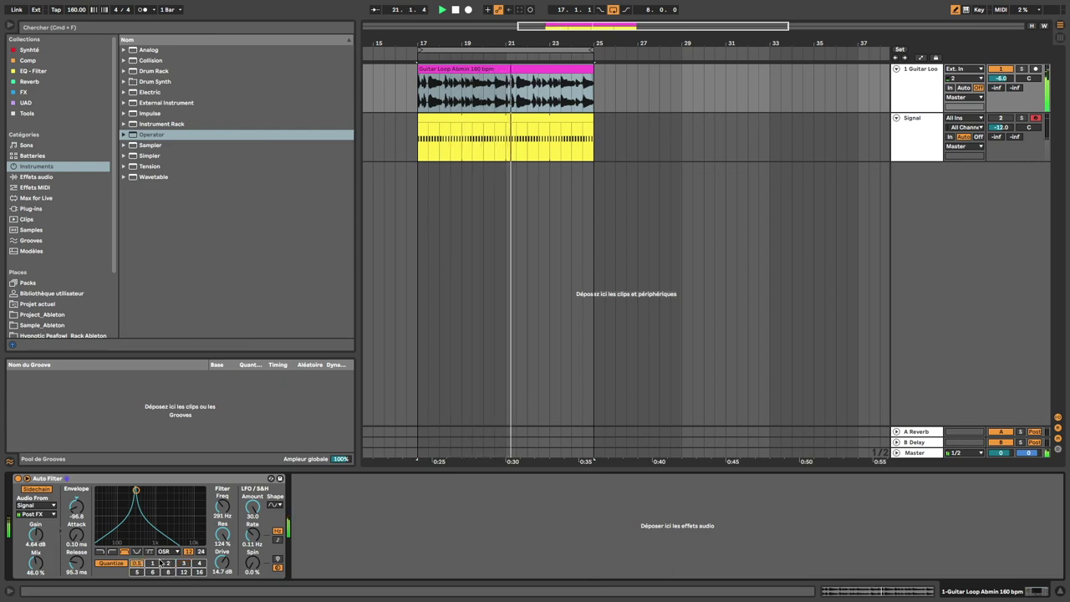
pyautogui.moveTo(252, 507); pyautogui.dragTo(252, 586)
pyautogui.moveTo(252, 536); pyautogui.dragTo(252, 594)
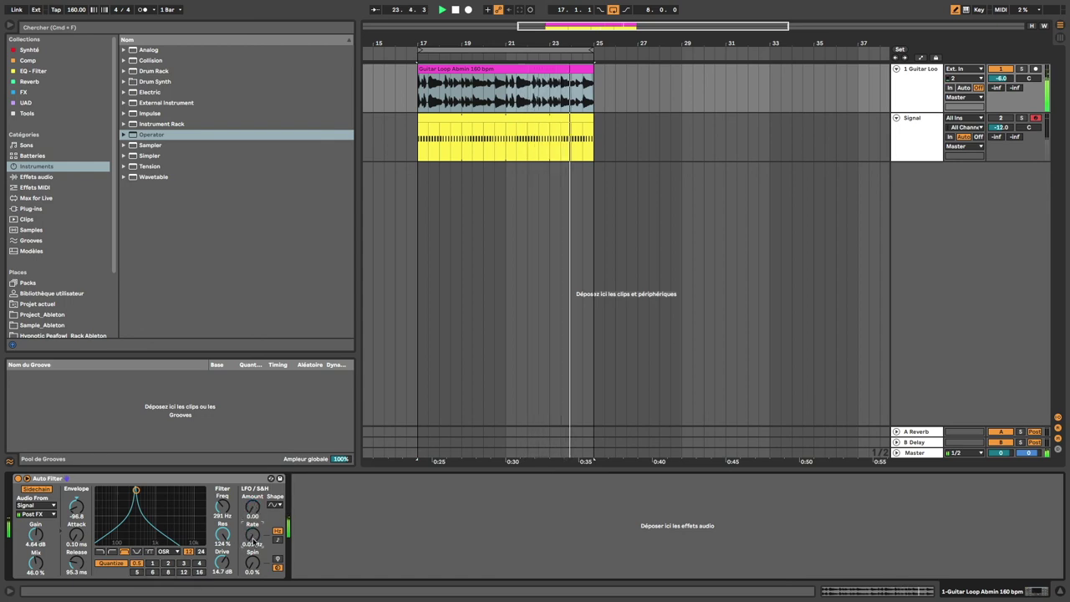
# - Audition Quantize values 1, 2 and 3, return to 0.5 and raise the filter cutoff to 938 Hz
pyautogui.click(152, 565)
pyautogui.click(167, 565)
pyautogui.click(184, 566)
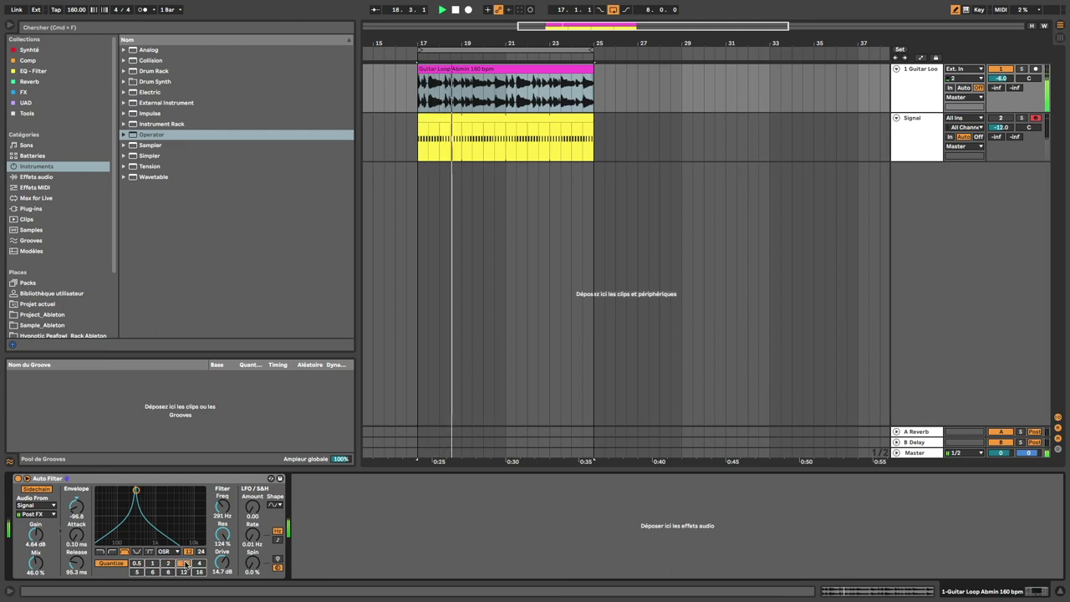
pyautogui.click(138, 565)
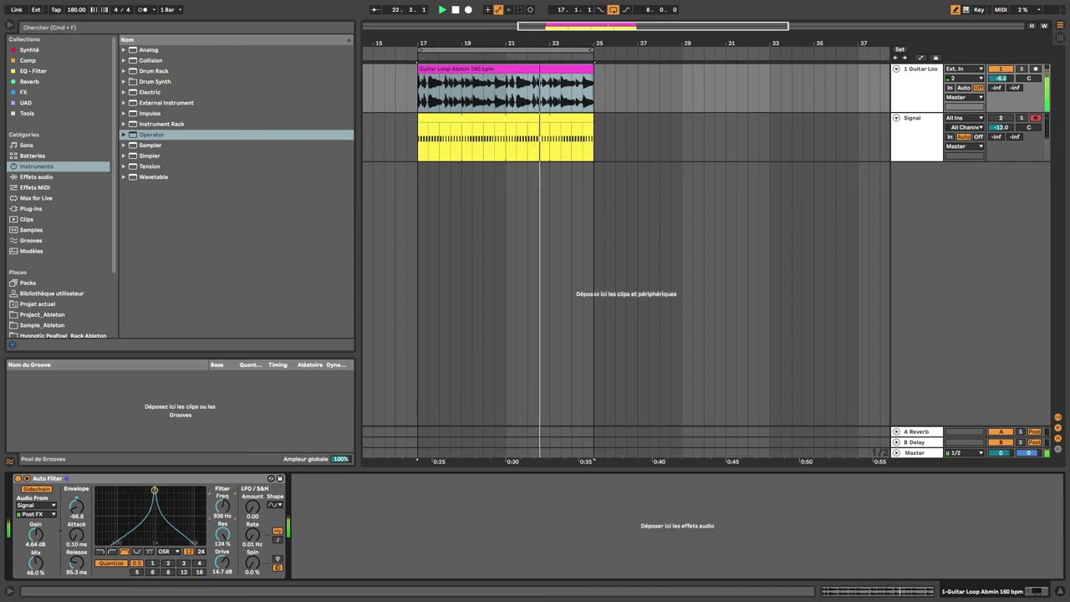
# - Switch the filter circuit to Clean and move the band-pass peak to 4.98 kHz with 125% resonance
pyautogui.moveTo(224, 536); pyautogui.dragTo(223, 546)
pyautogui.click(169, 552)
pyautogui.click(167, 560)
pyautogui.moveTo(155, 497); pyautogui.dragTo(181, 489)
# - Step Quantize through 1, 2, 3 and 4 to 8, and raise the LFO amount to 7.36 during playback
pyautogui.click(154, 566)
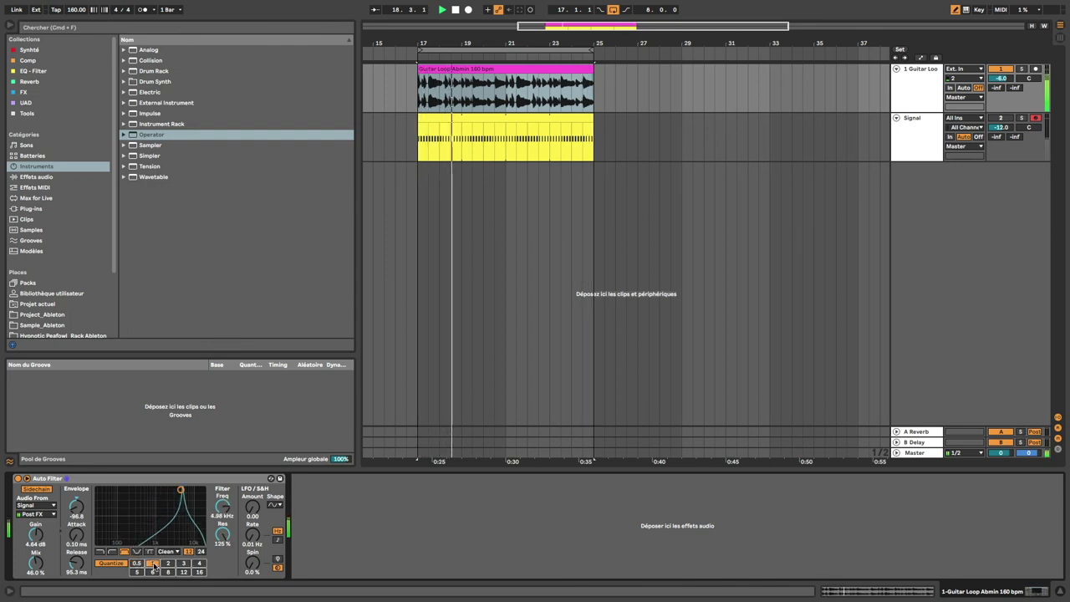
pyautogui.click(168, 564)
pyautogui.click(183, 565)
pyautogui.click(200, 565)
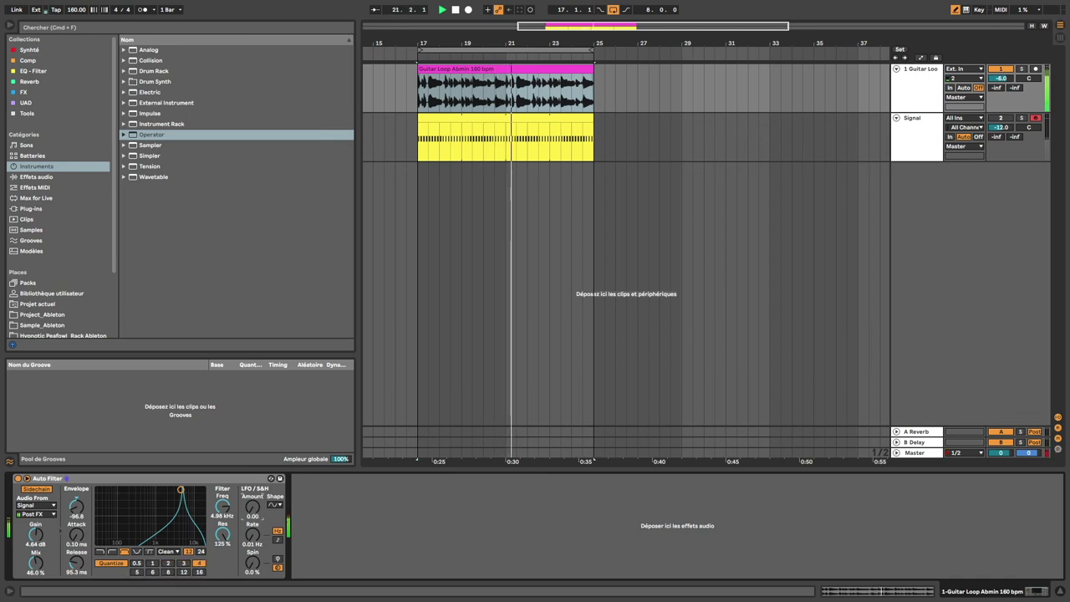
pyautogui.click(167, 572)
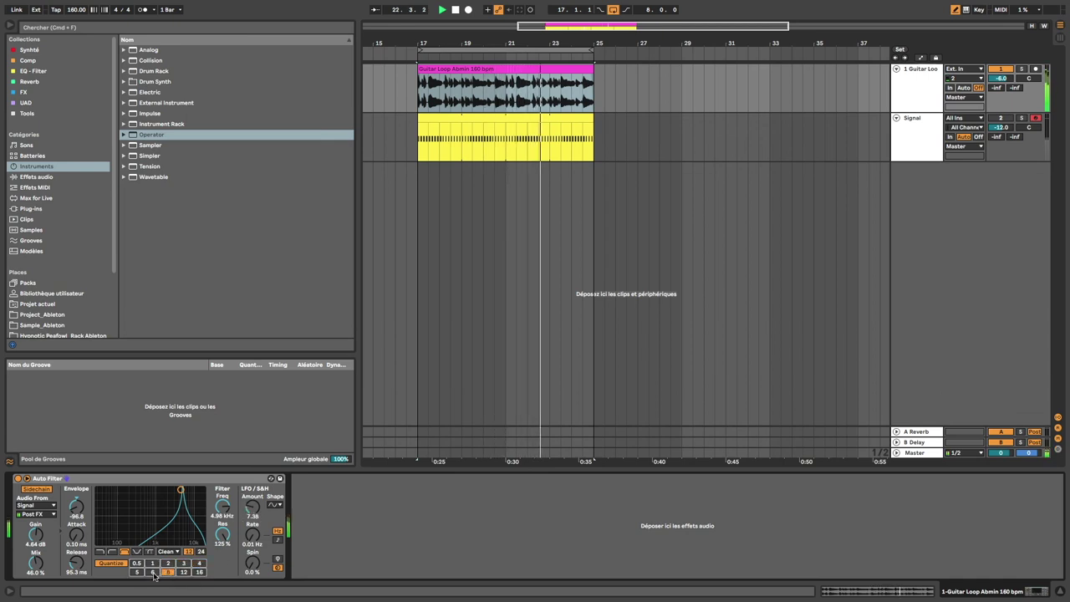